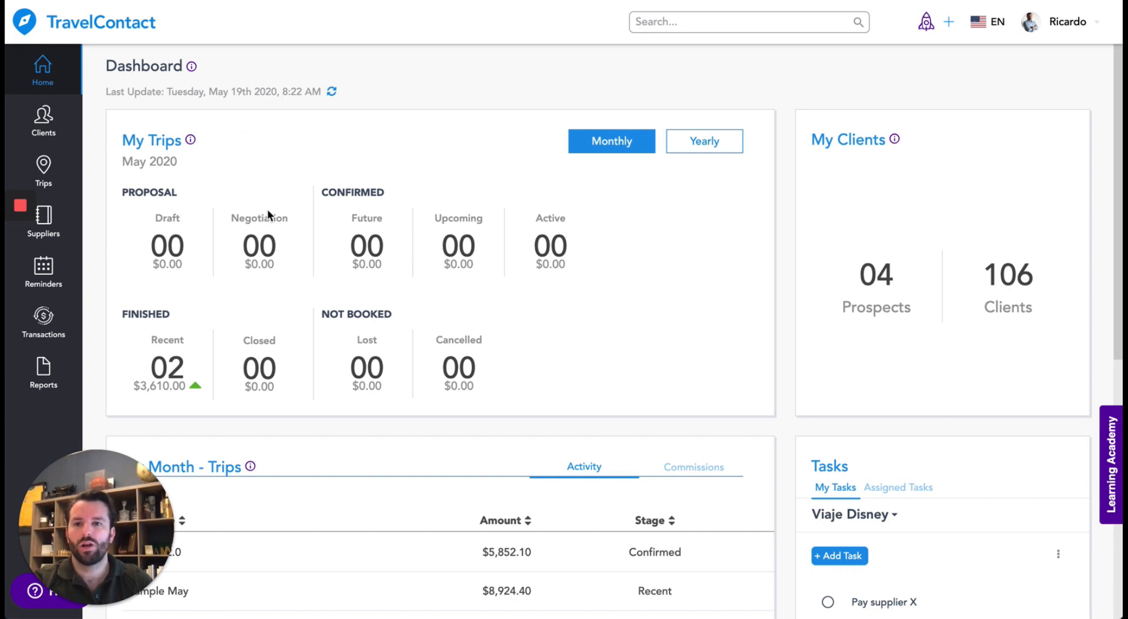
# Step: Review the dashboard's trip totals by stage, client totals, monthly trip activity and tasks
pyautogui.scroll(-1, 268, 216)
pyautogui.scroll(-2, 271, 231)
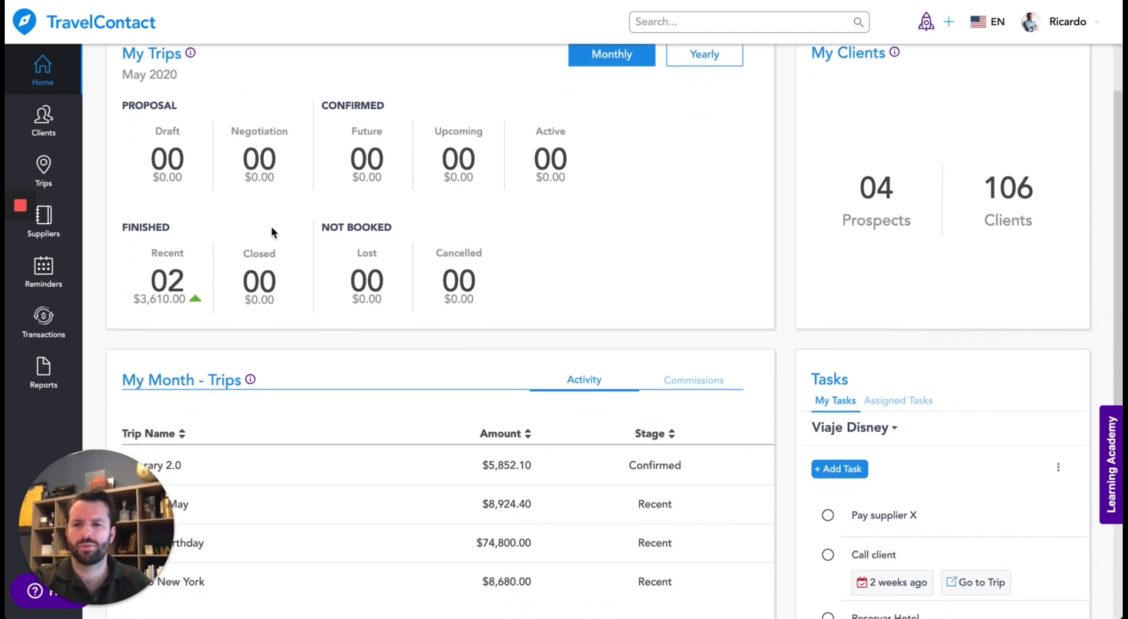
pyautogui.scroll(-1, 271, 231)
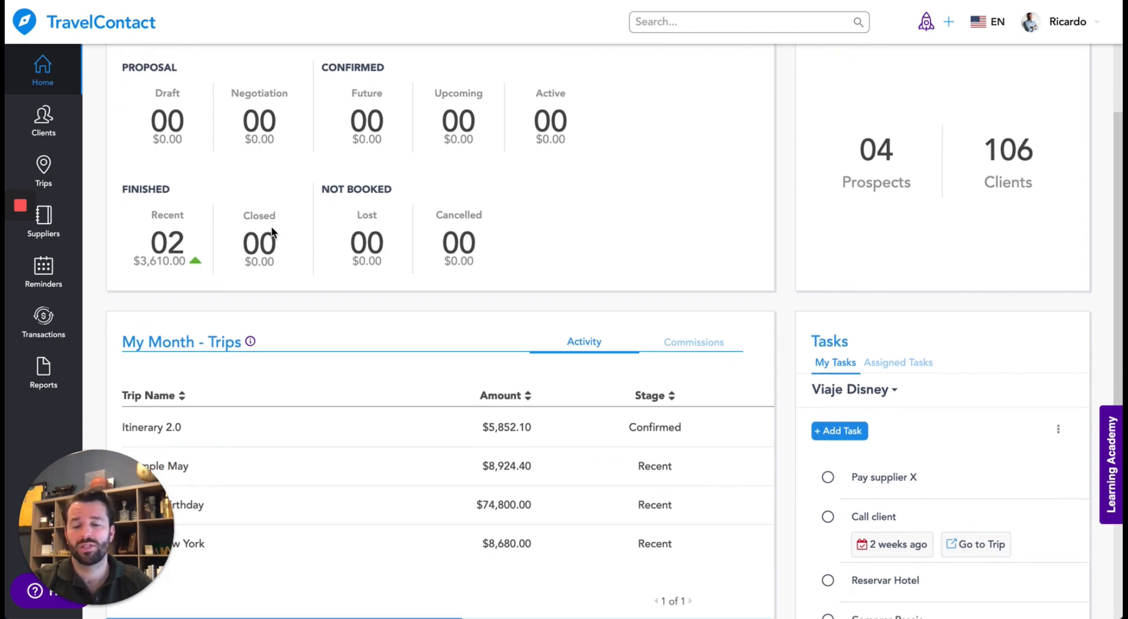
pyautogui.scroll(-1, 271, 232)
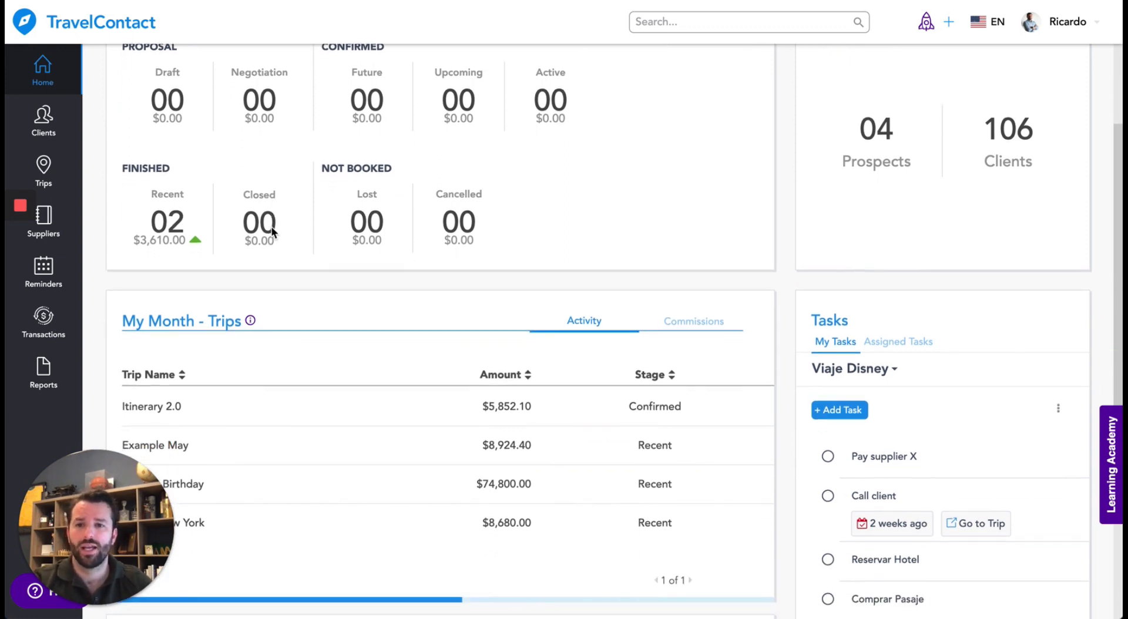
pyautogui.scroll(2, 299, 240)
pyautogui.scroll(-2, 377, 304)
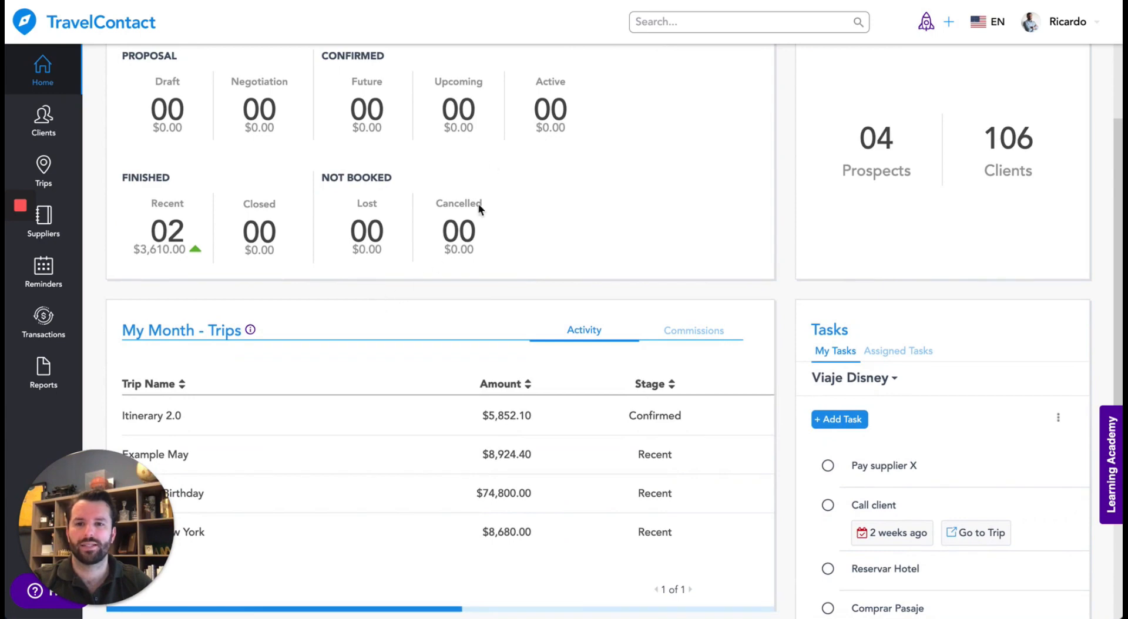
pyautogui.scroll(-3, 496, 208)
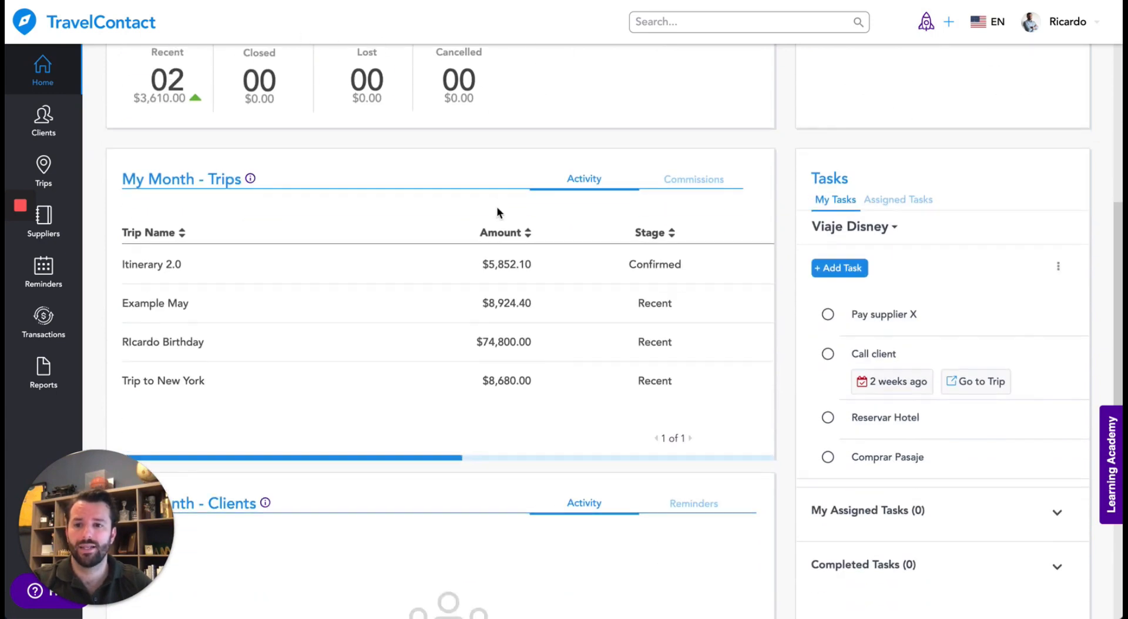
# Step: View this month's trip commissions and the client birthday reminders on the dashboard
pyautogui.click(690, 177)
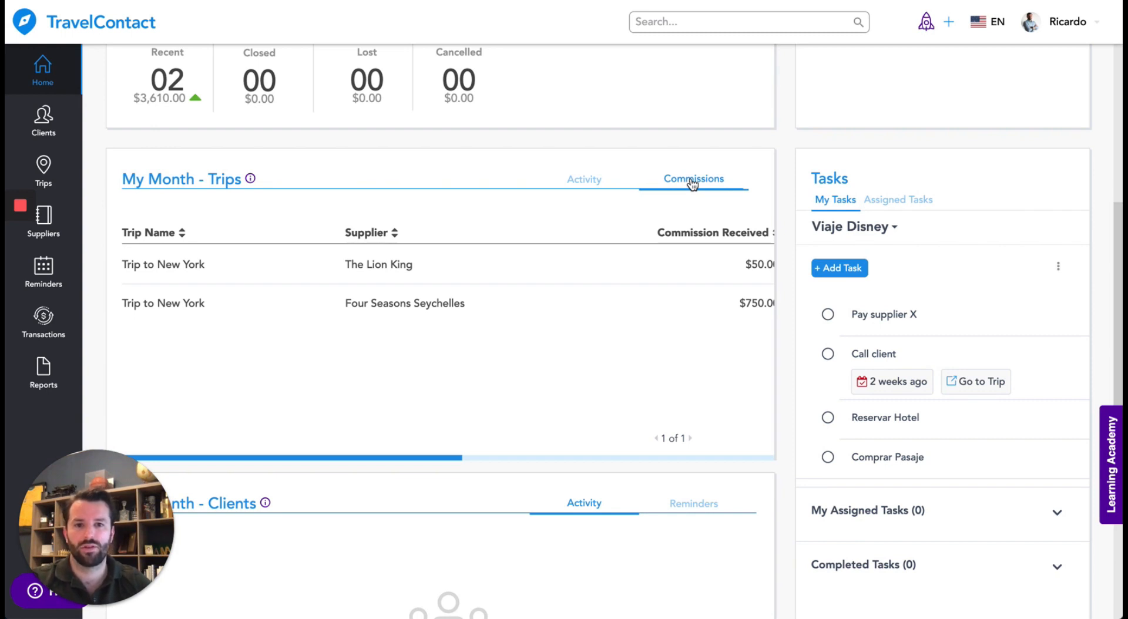
pyautogui.scroll(-1, 692, 184)
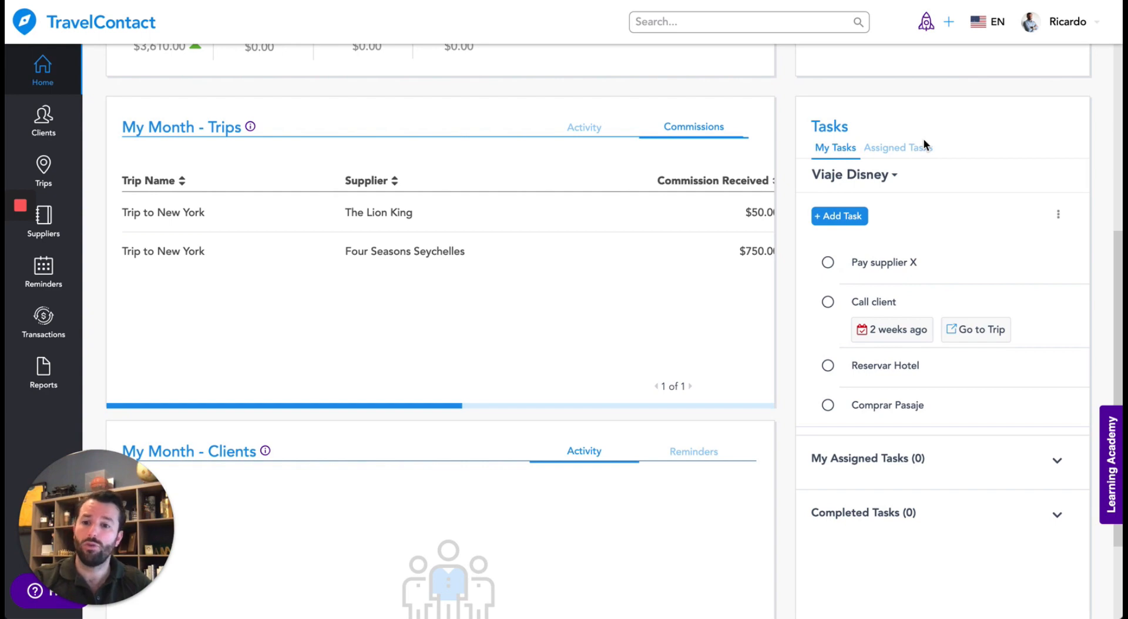
pyautogui.scroll(-2, 675, 272)
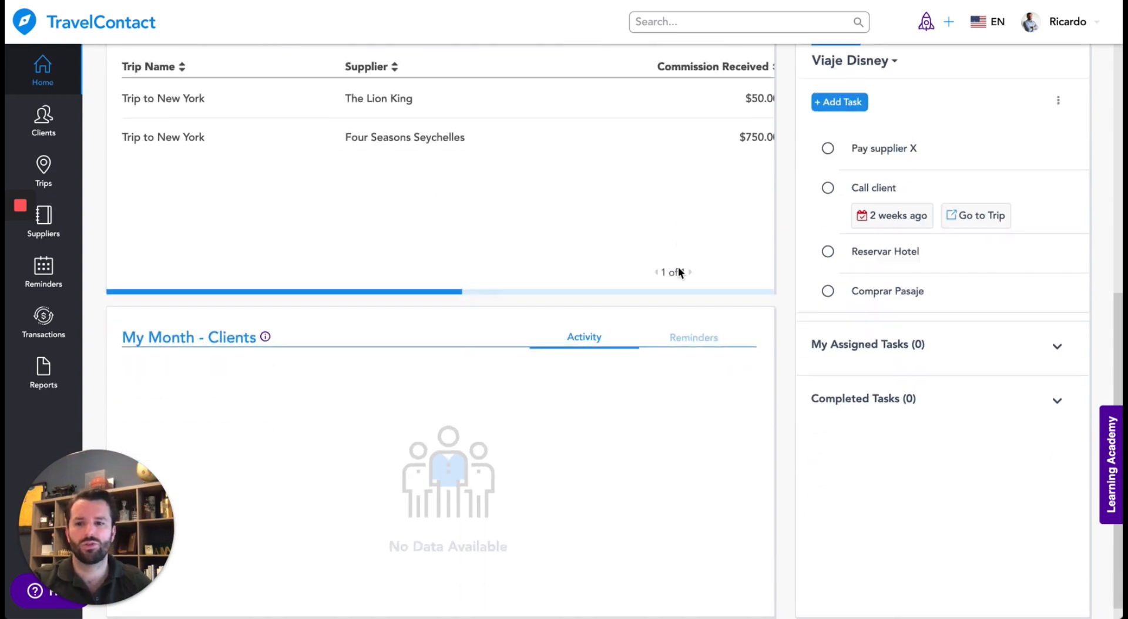
pyautogui.click(693, 321)
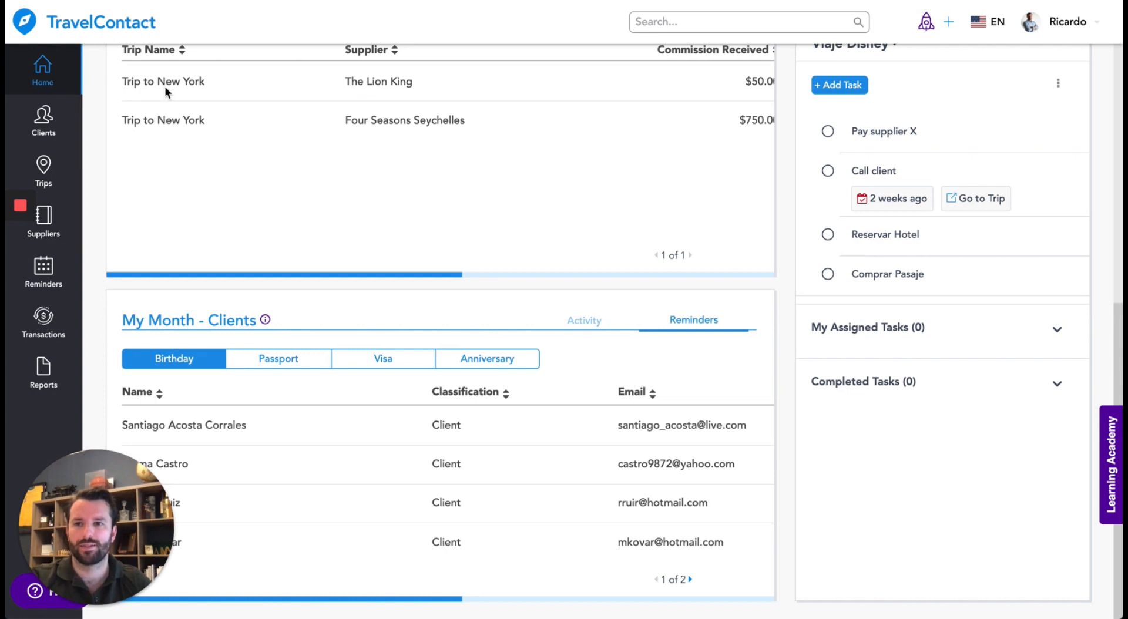
# Step: Search the client list by the client's first name and open the profile of the five-star main traveler
pyautogui.click(39, 122)
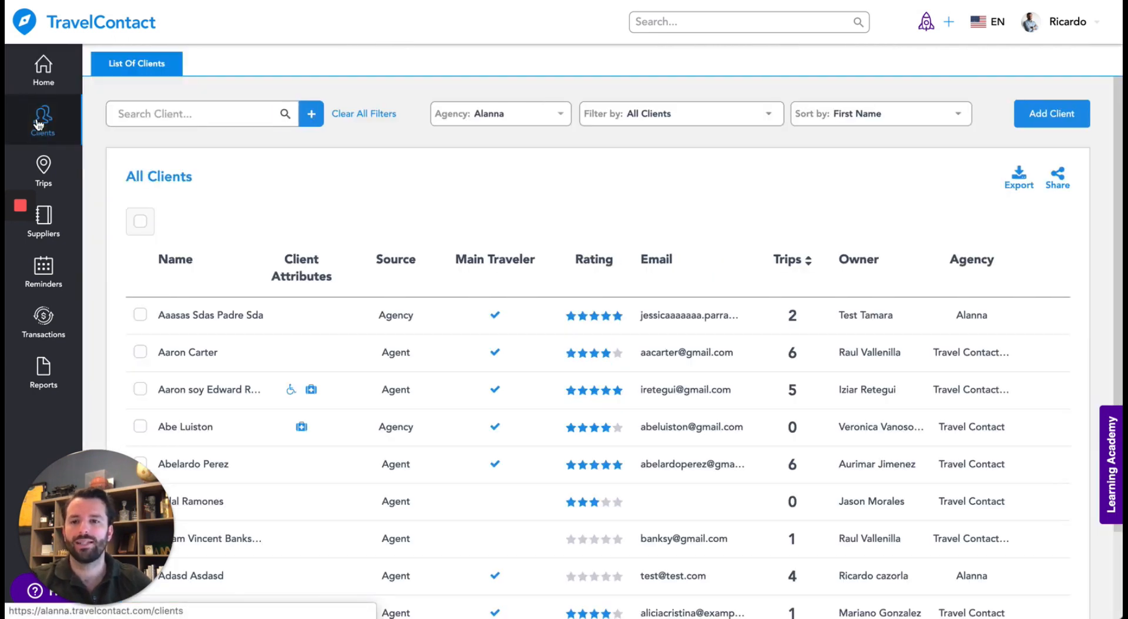
pyautogui.click(161, 114)
pyautogui.write('ricardo')
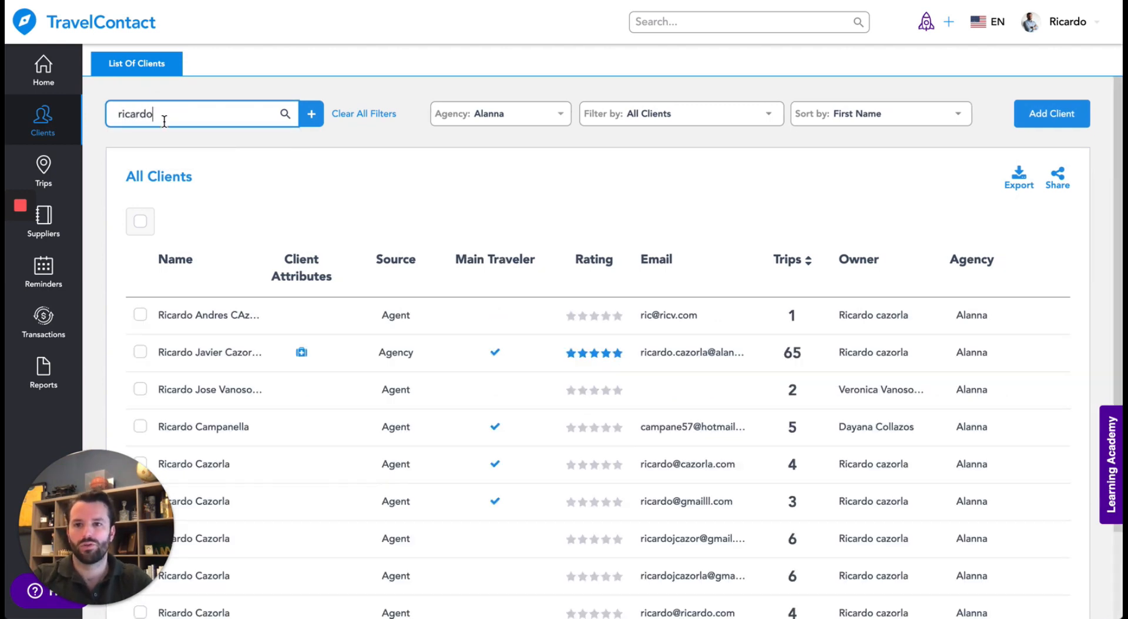
pyautogui.click(206, 351)
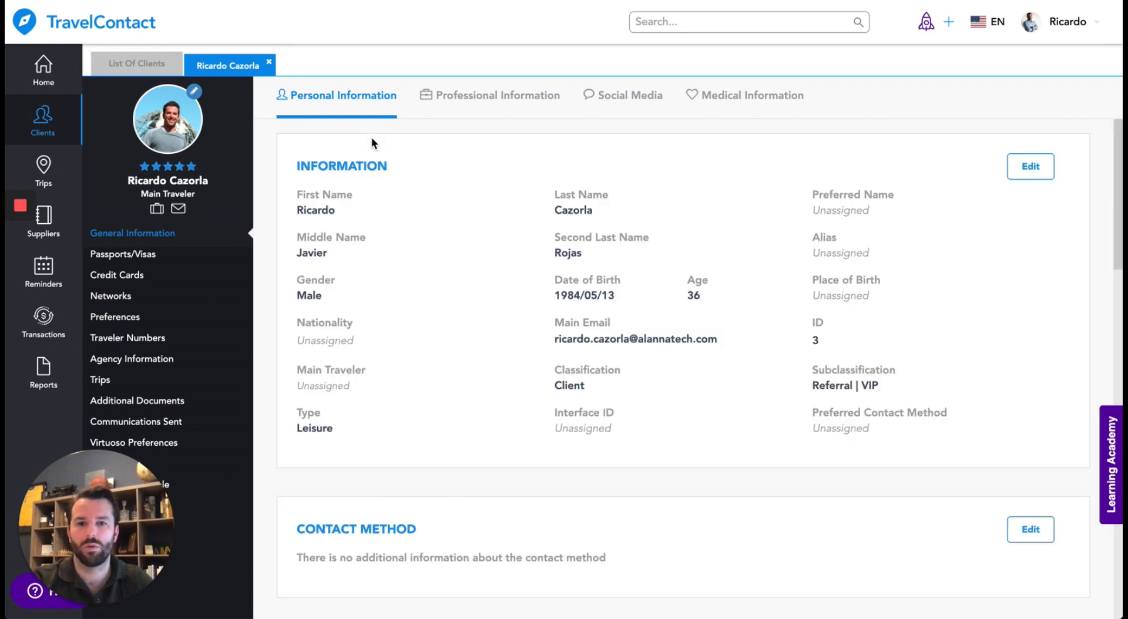
# Step: View the client's stored credit cards and travel preferences
pyautogui.click(123, 283)
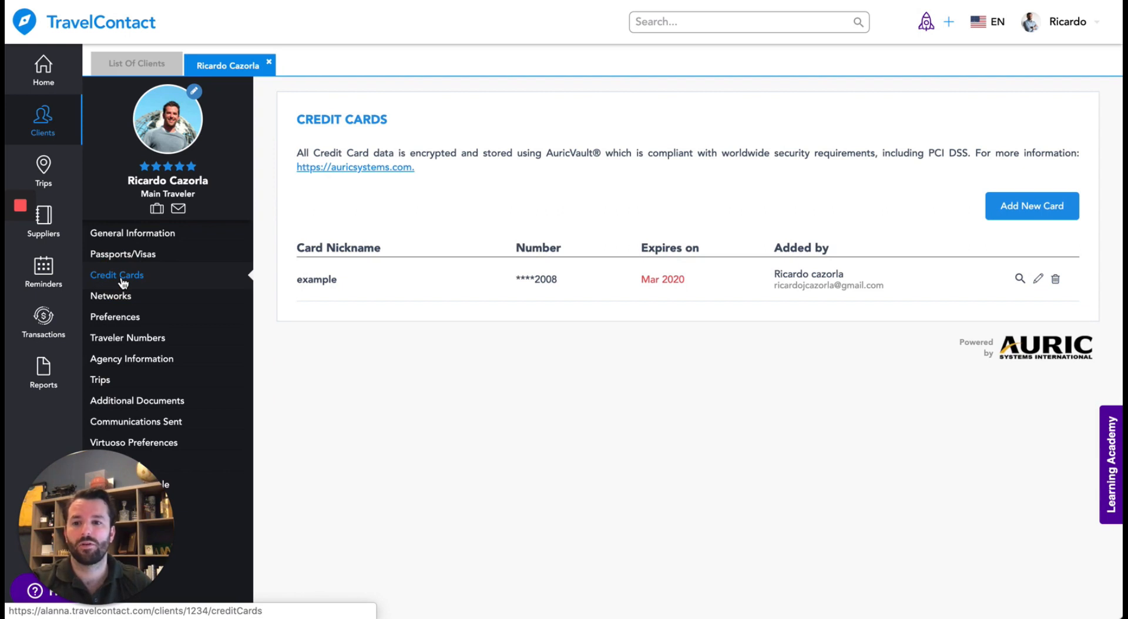
pyautogui.click(127, 317)
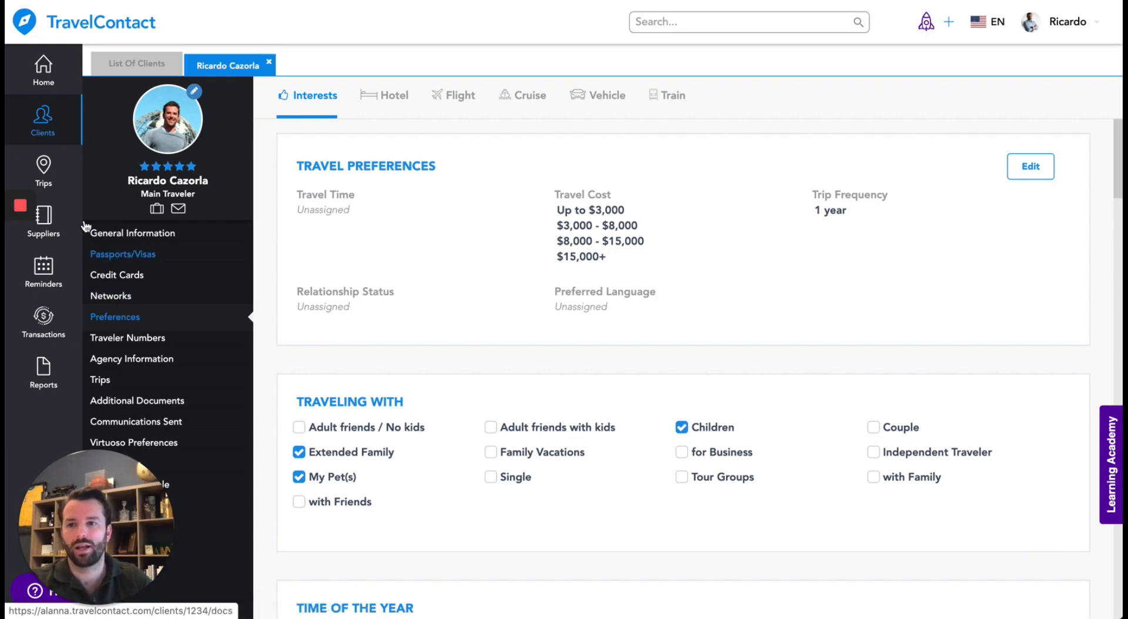
# Step: Open the Example May trip and review its summary, services, costs, commissions, payments and pending invoices
pyautogui.click(46, 166)
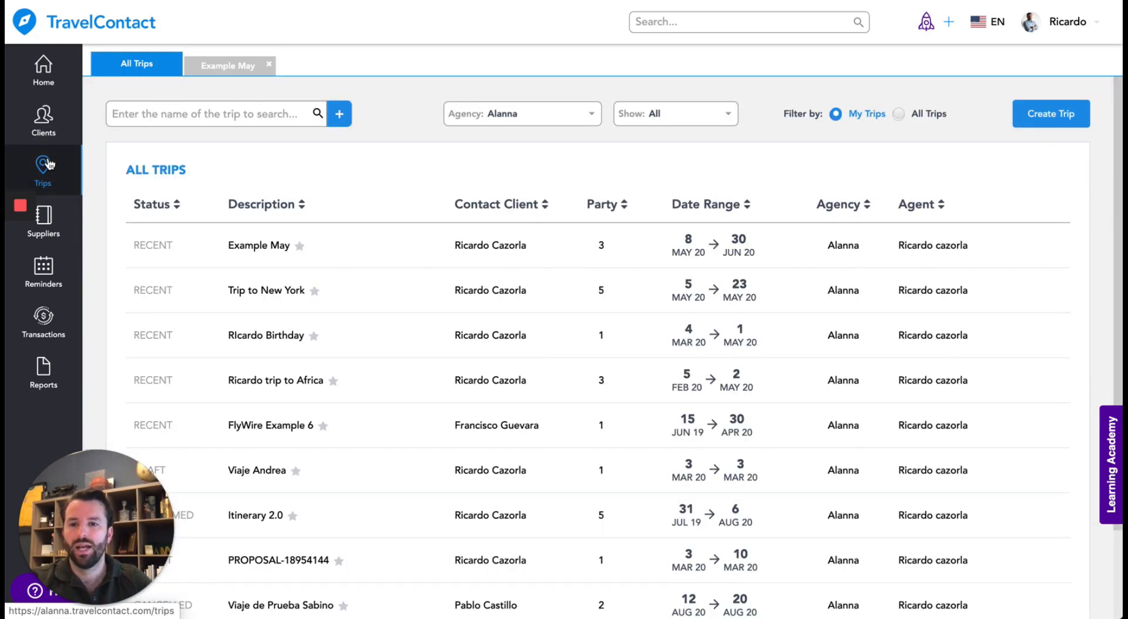
pyautogui.click(235, 64)
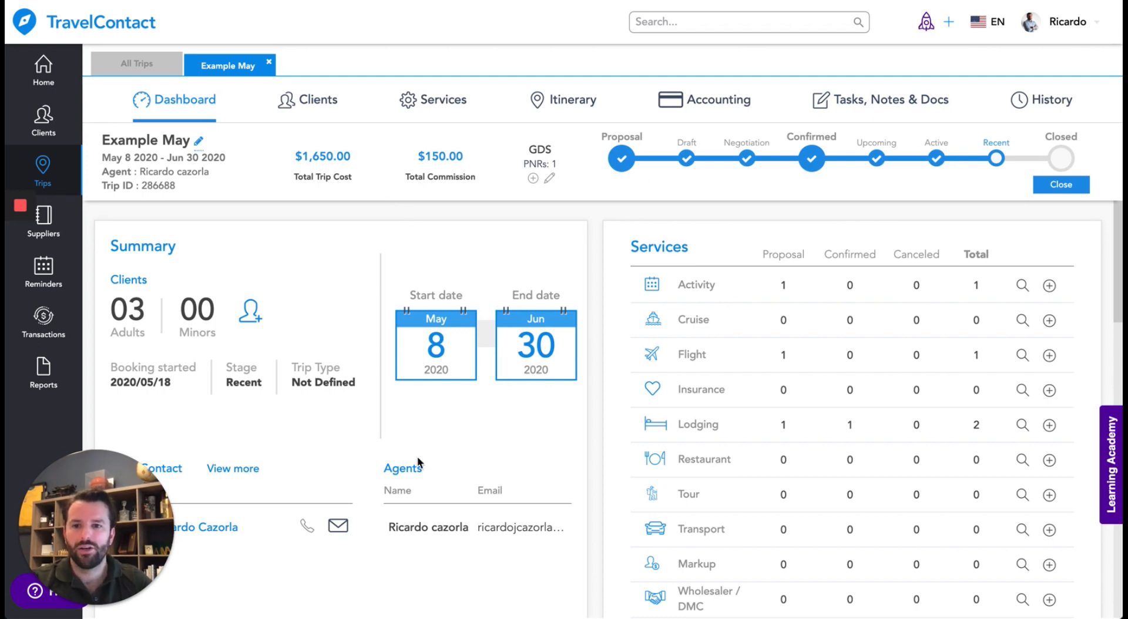
pyautogui.scroll(-2, 419, 463)
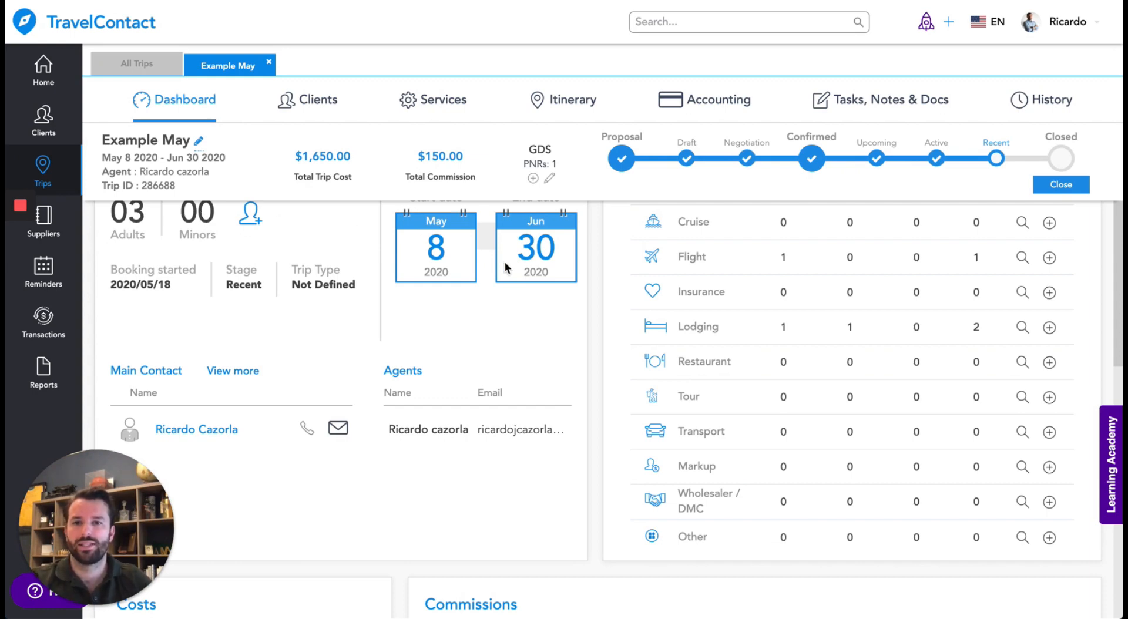
pyautogui.scroll(-2, 491, 322)
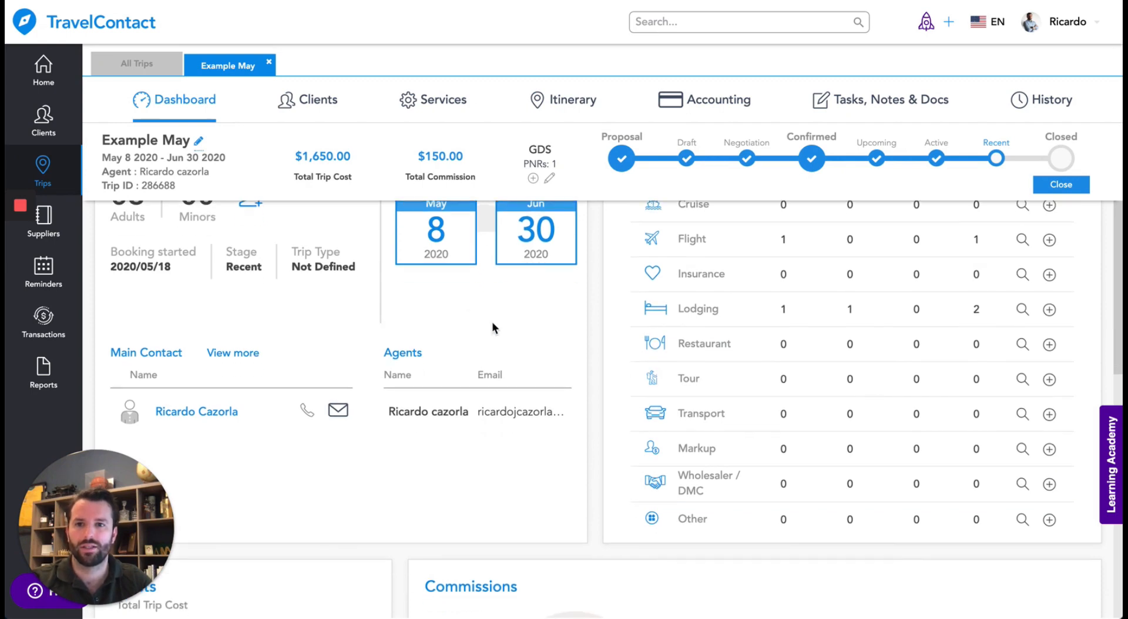
pyautogui.scroll(-5, 720, 351)
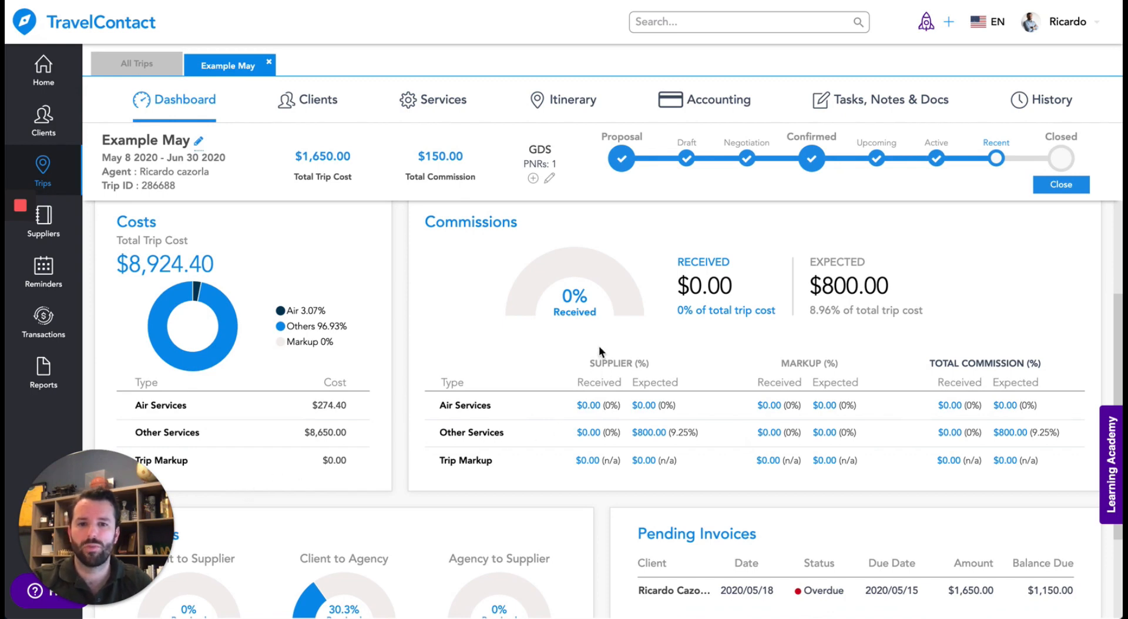
pyautogui.scroll(-3, 598, 346)
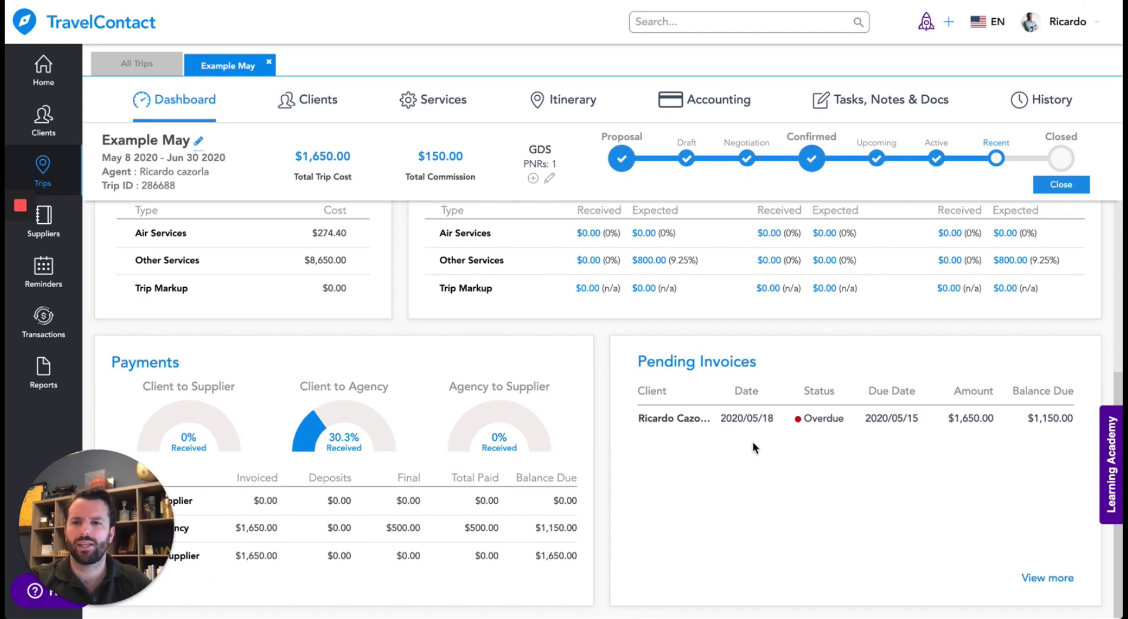
pyautogui.scroll(5, 506, 373)
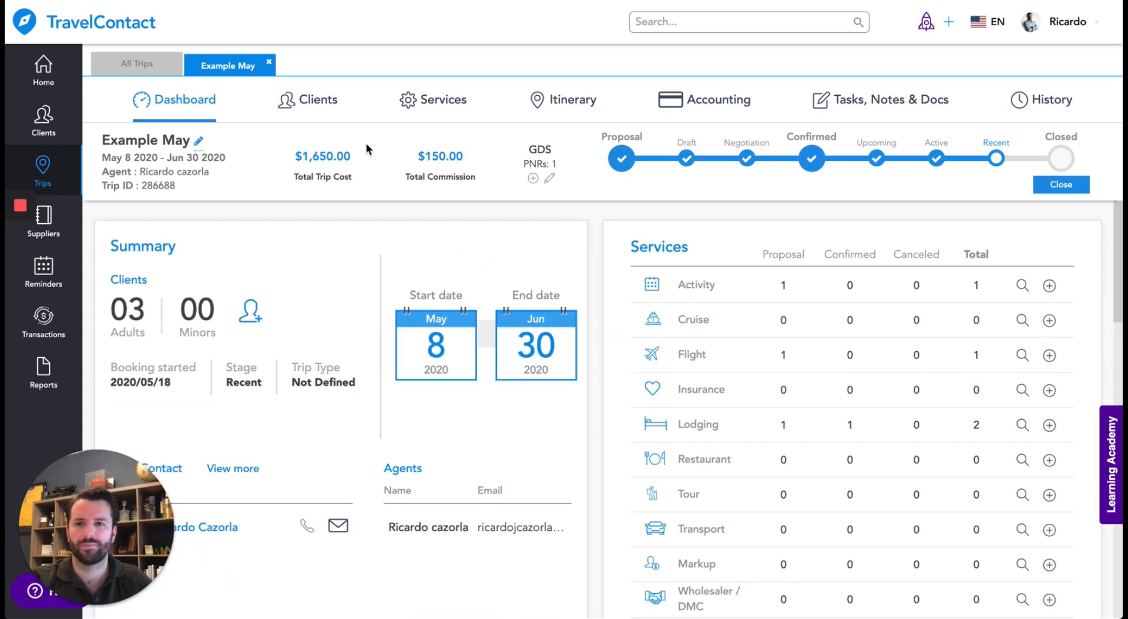
# Step: Review the Example May trip's clients and its client groups
pyautogui.click(329, 101)
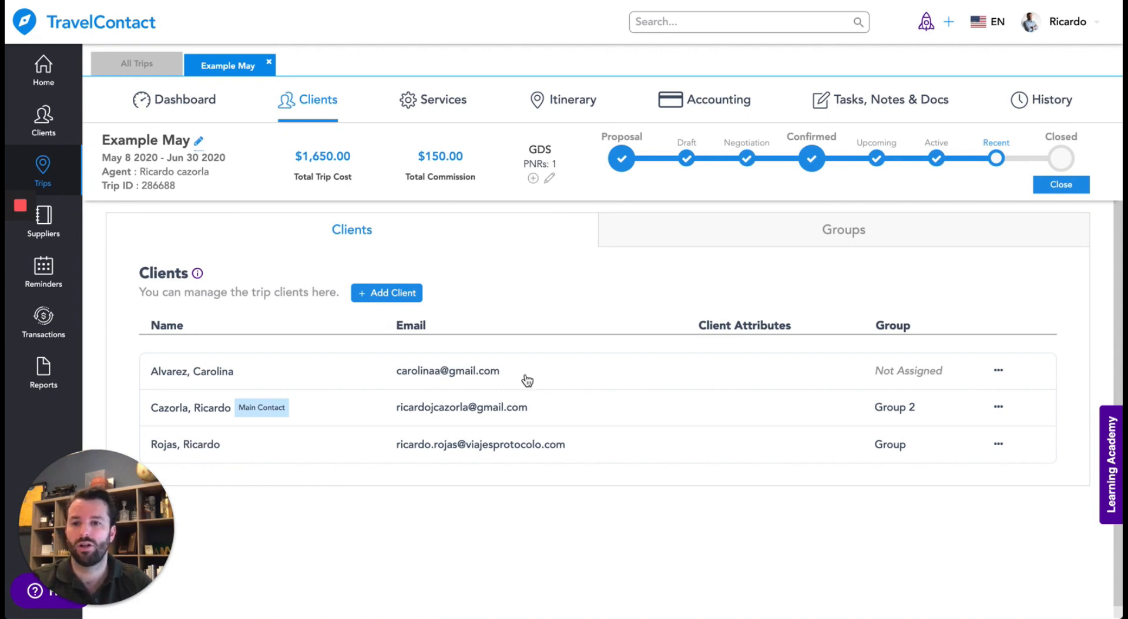
pyautogui.click(833, 241)
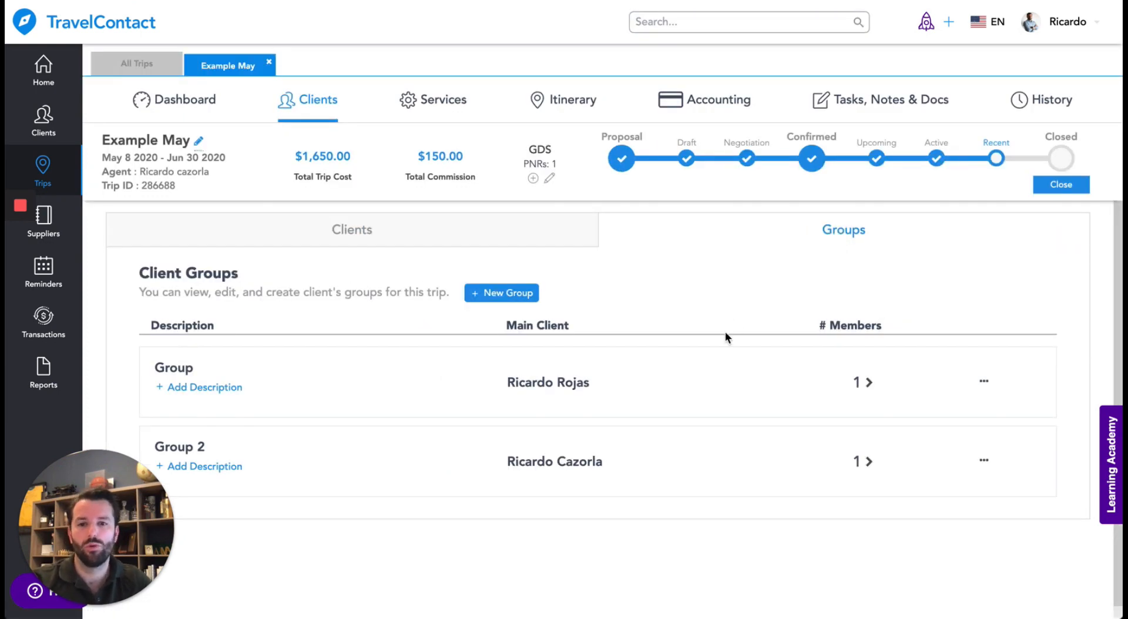
# Step: Start a Quick Add service of type Activity for the Example May trip, with The Lion King as supplier
pyautogui.click(457, 102)
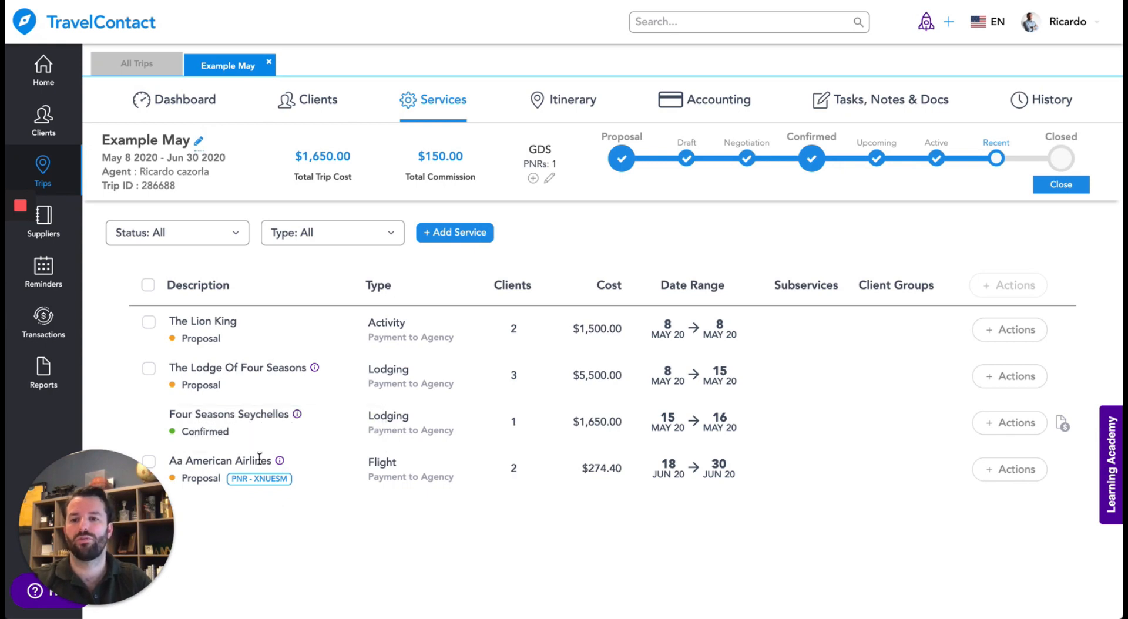
pyautogui.click(452, 233)
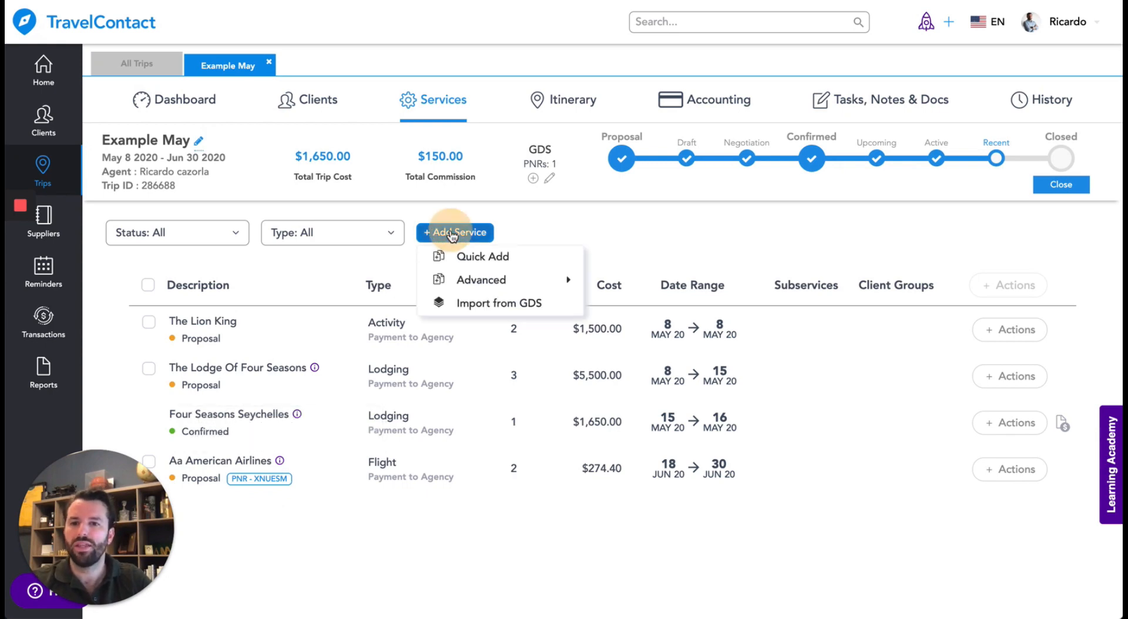
pyautogui.click(478, 257)
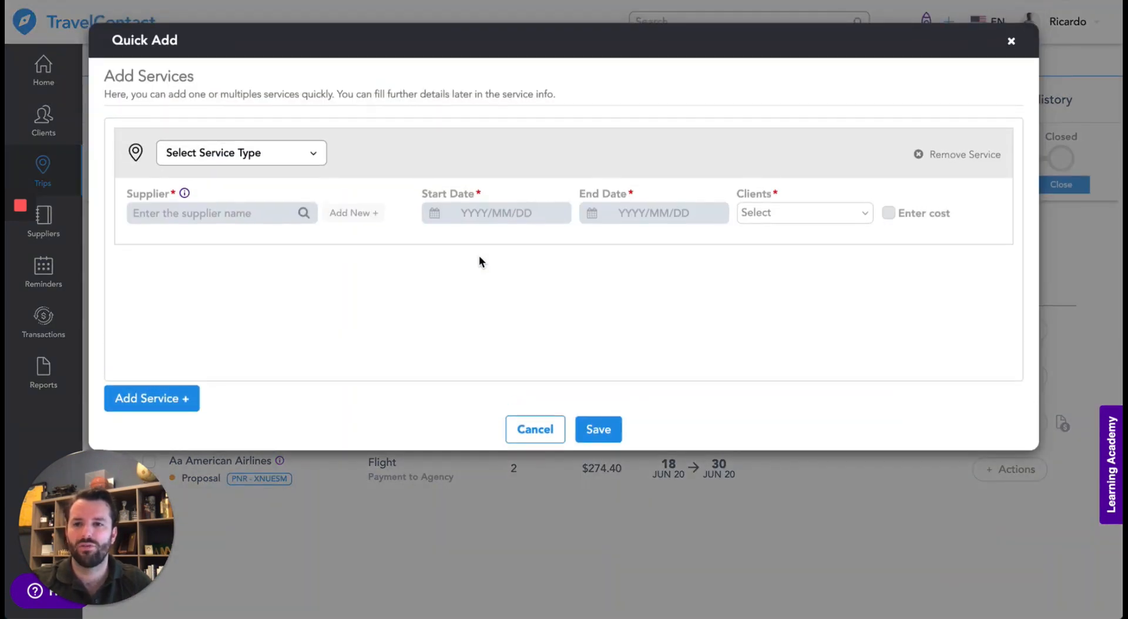
pyautogui.click(272, 156)
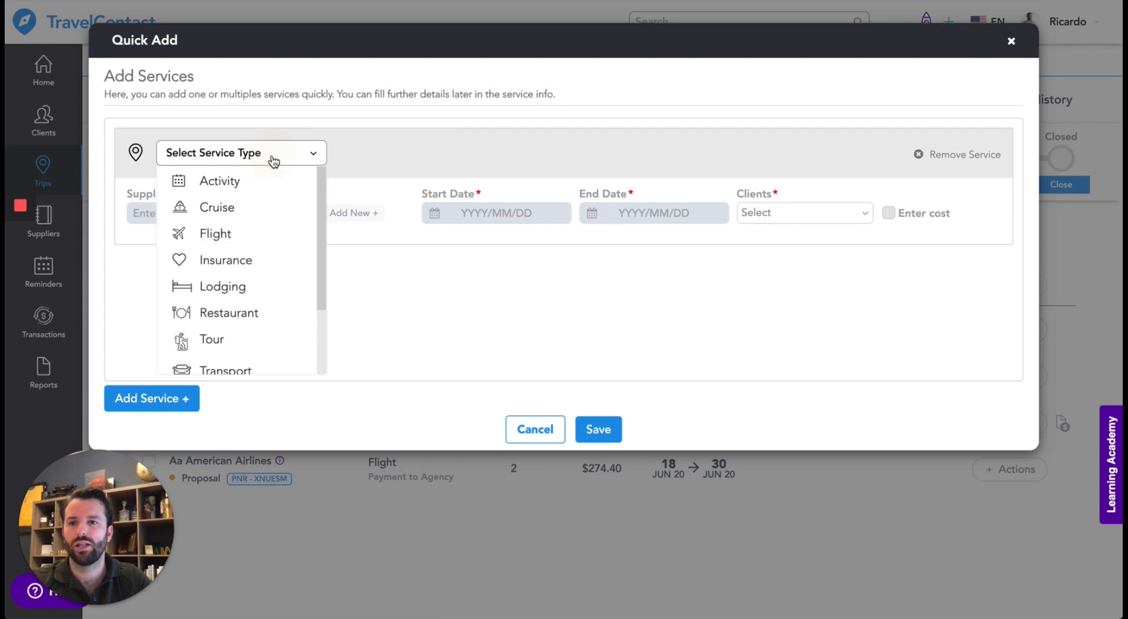
pyautogui.click(237, 176)
pyautogui.click(229, 211)
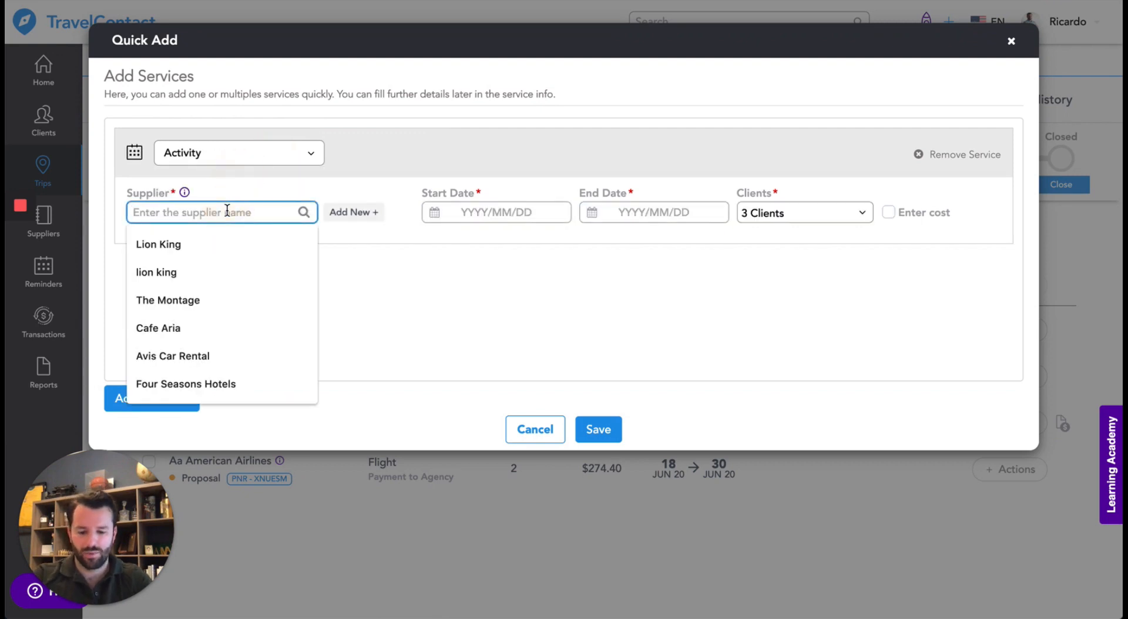
pyautogui.write('lion kin')
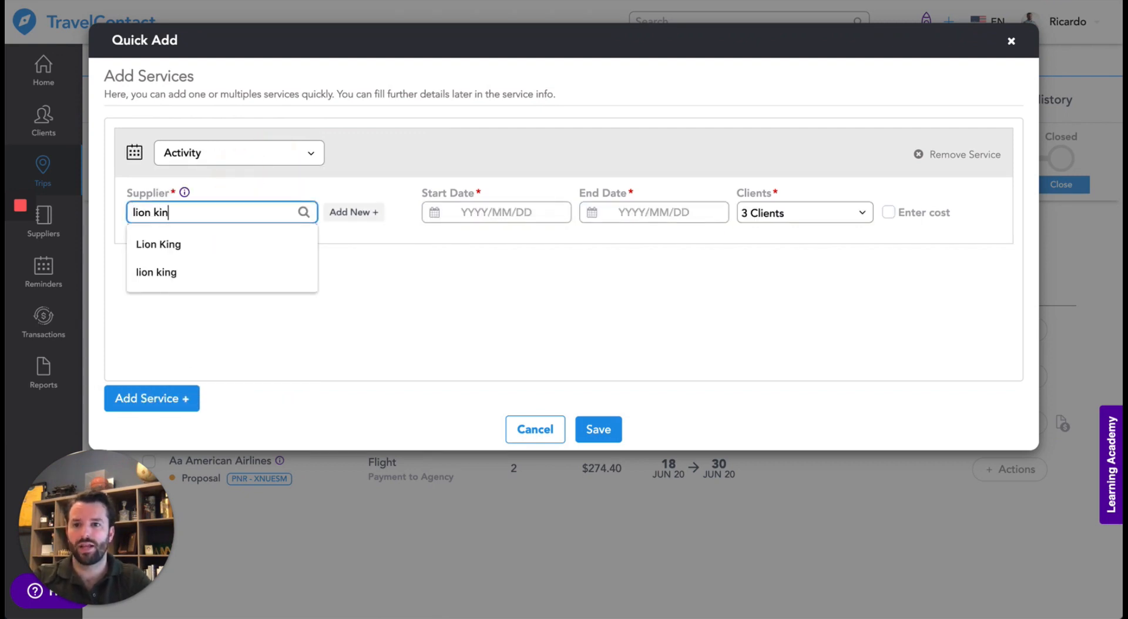
pyautogui.click(170, 235)
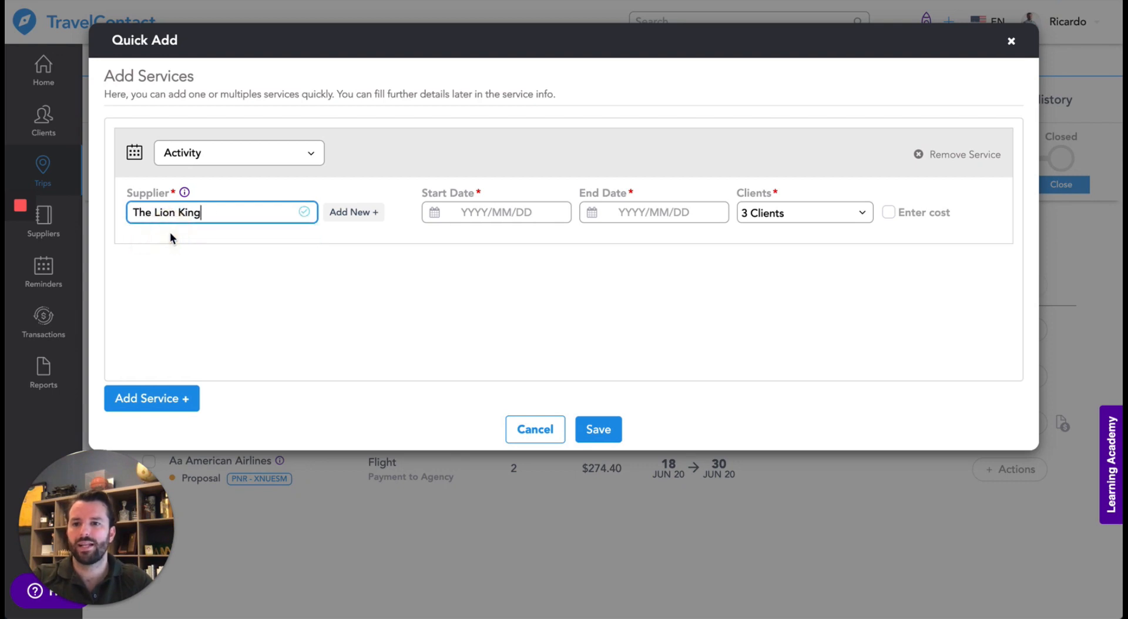
# Step: Set both the start date and the end date of the Lion King activity to 2020/05/08
pyautogui.click(485, 217)
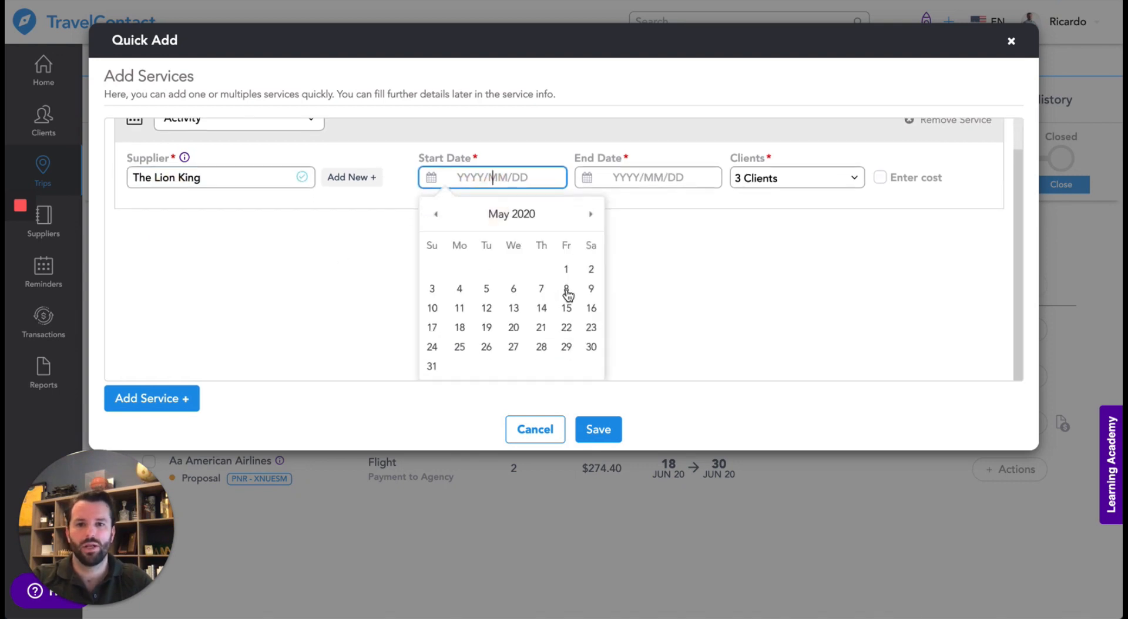
pyautogui.click(566, 291)
pyautogui.click(643, 219)
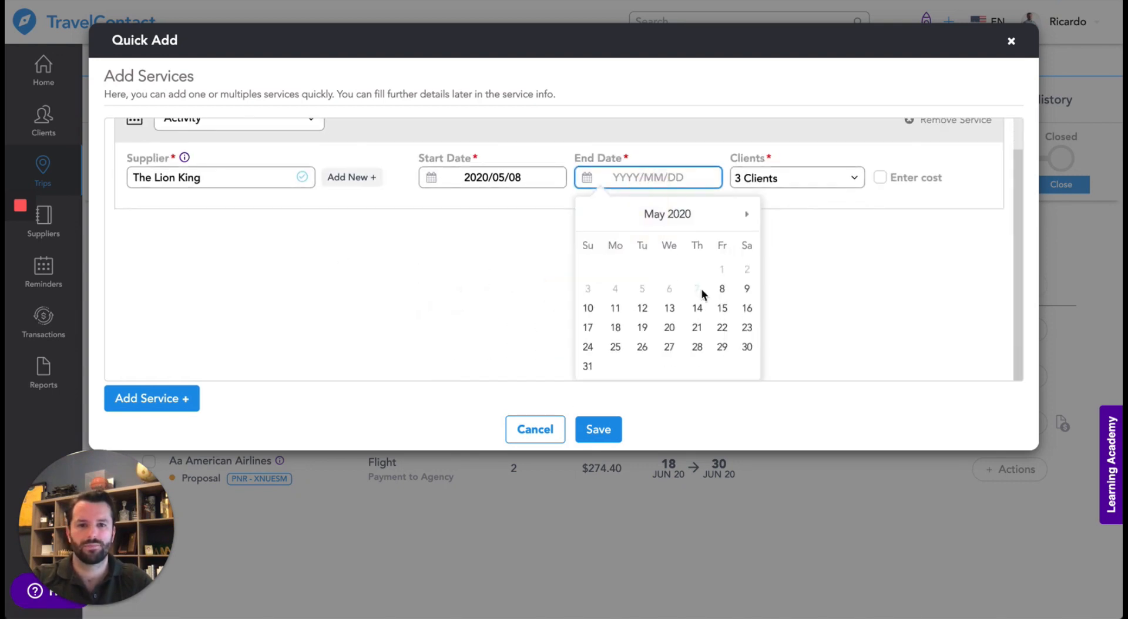
pyautogui.click(723, 292)
# Step: Check the clients on the Lion King activity, enable its cost, and enter a total cost of $1500 with pay type Net
pyautogui.click(803, 215)
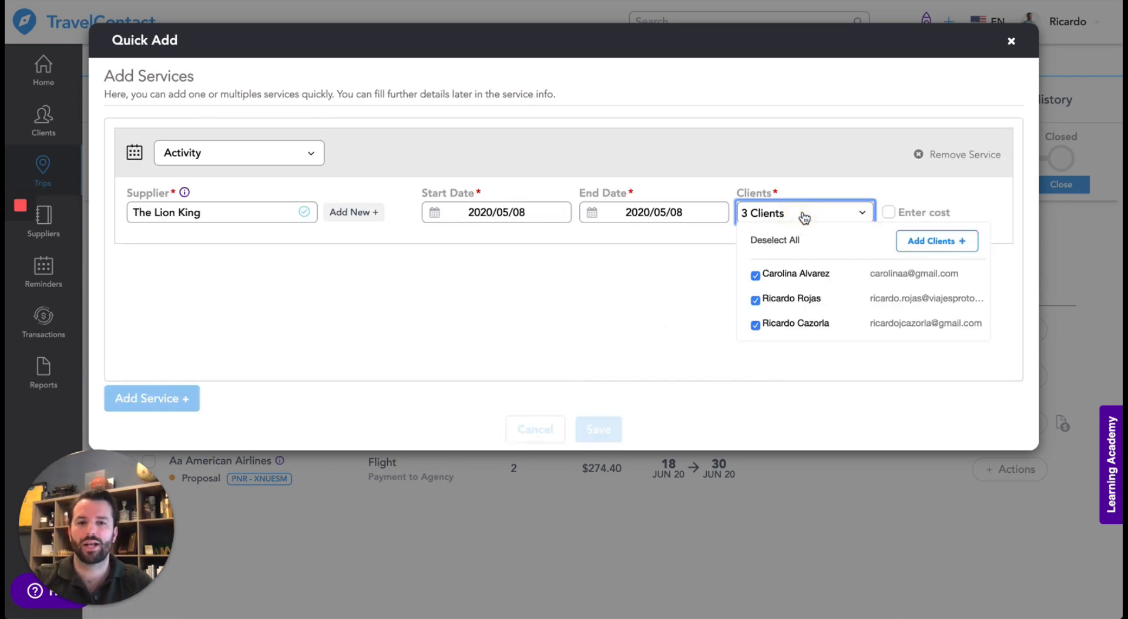
pyautogui.click(888, 210)
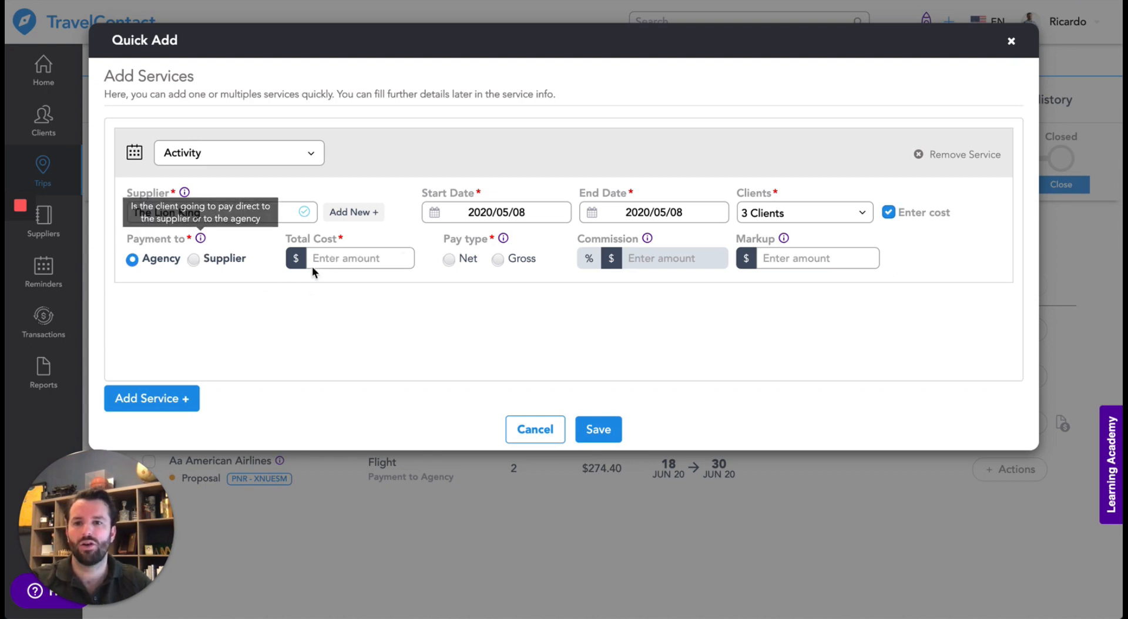
pyautogui.click(343, 260)
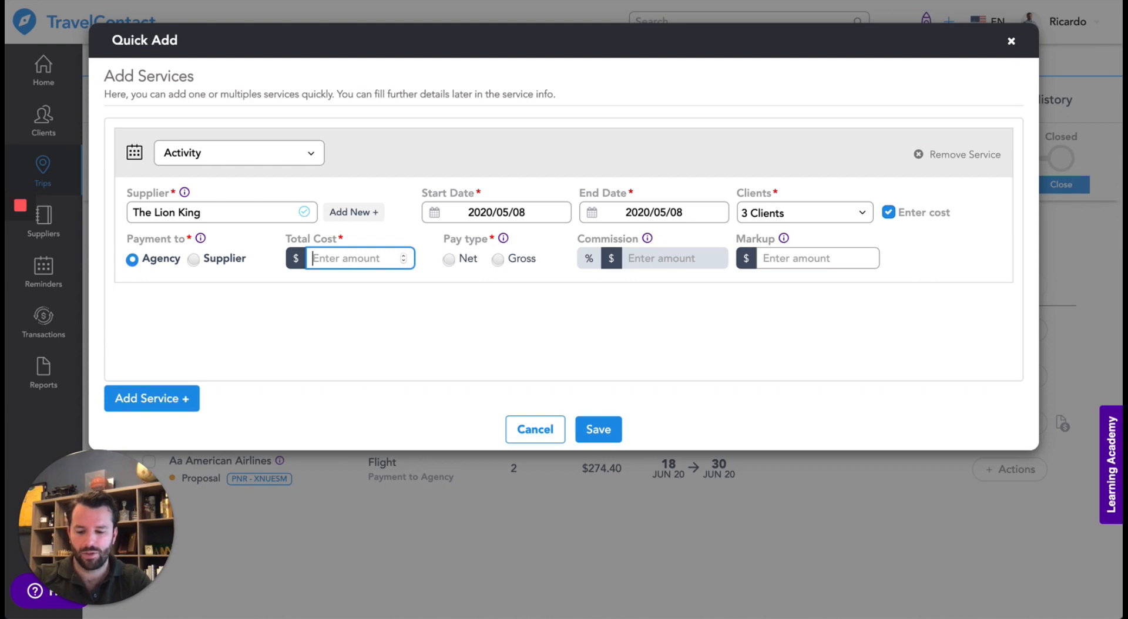
pyautogui.write('1500')
pyautogui.click(449, 261)
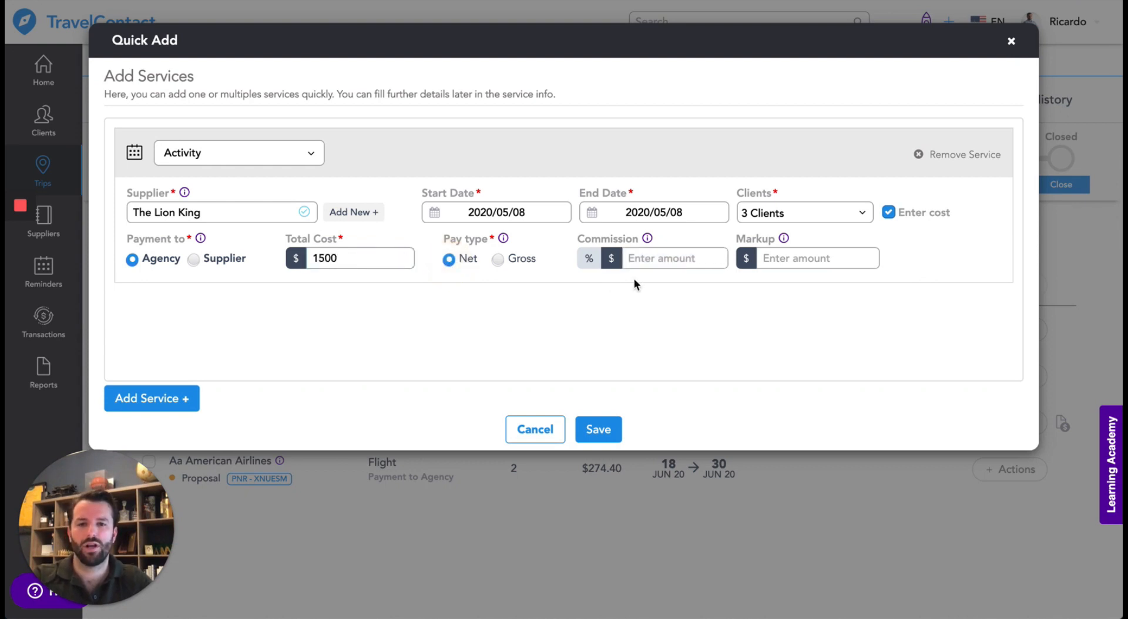
# Step: Set the activity's commission to 10 percent and save the service to the trip
pyautogui.click(588, 258)
pyautogui.click(625, 260)
pyautogui.write('10')
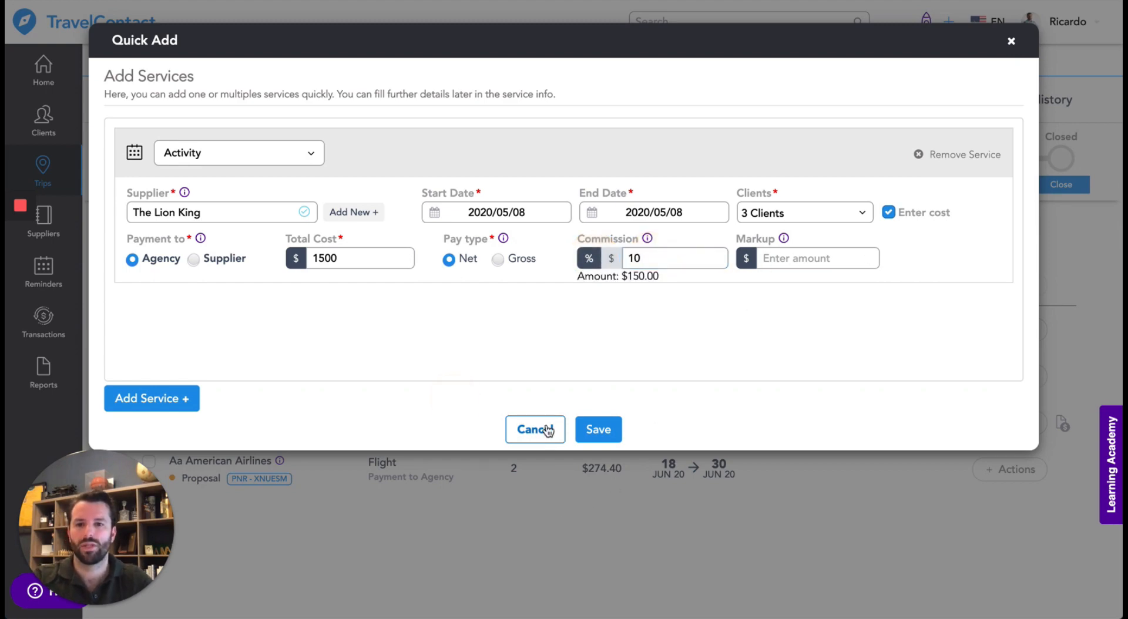
pyautogui.click(585, 433)
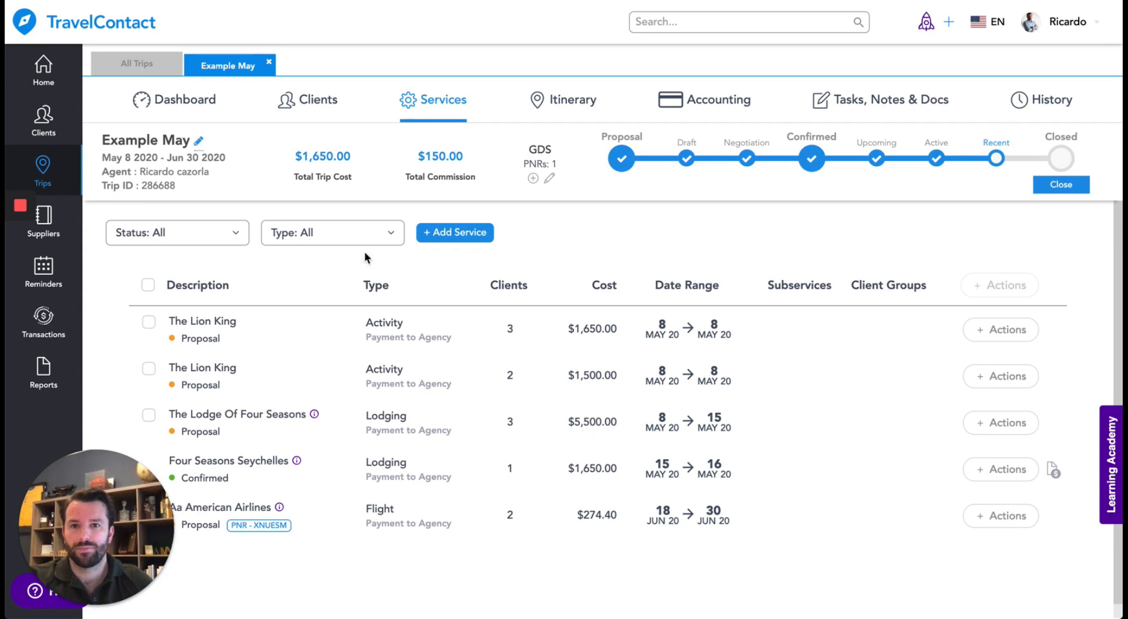
# Step: View the Example May trip's itinerary and the data required for its Umapped itinerary, and close that dialog
pyautogui.click(576, 106)
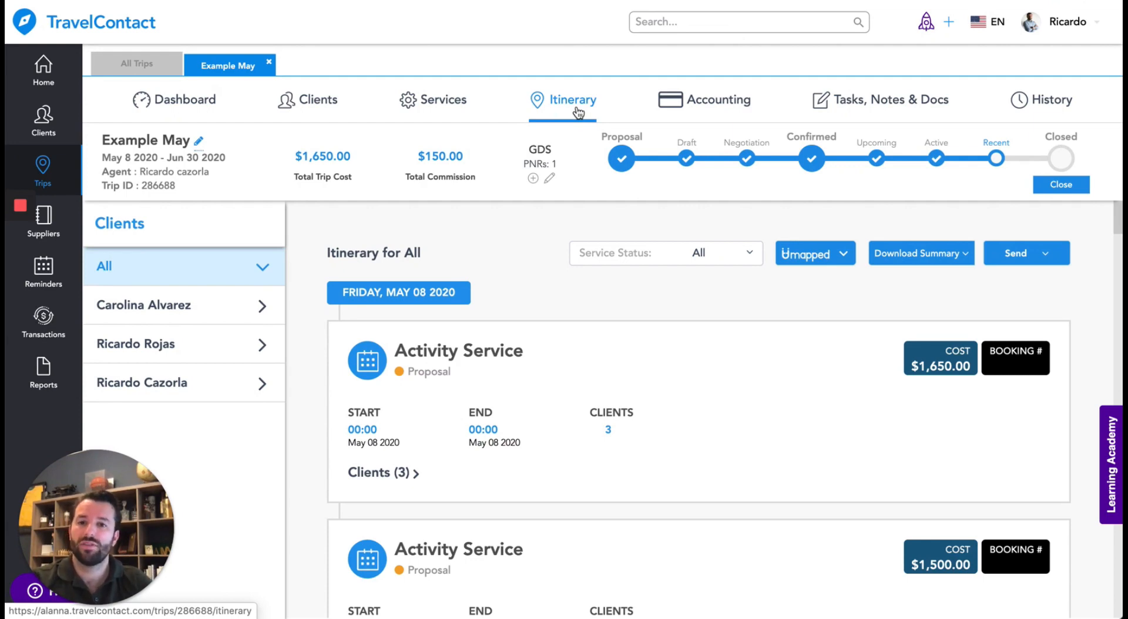
pyautogui.click(804, 254)
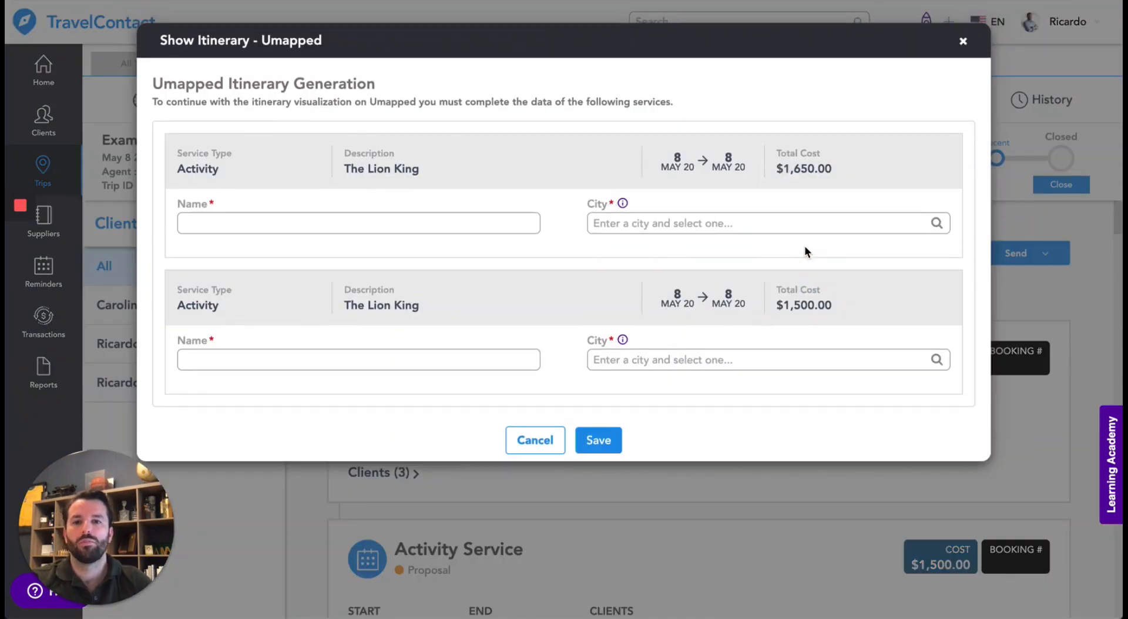
pyautogui.click(963, 42)
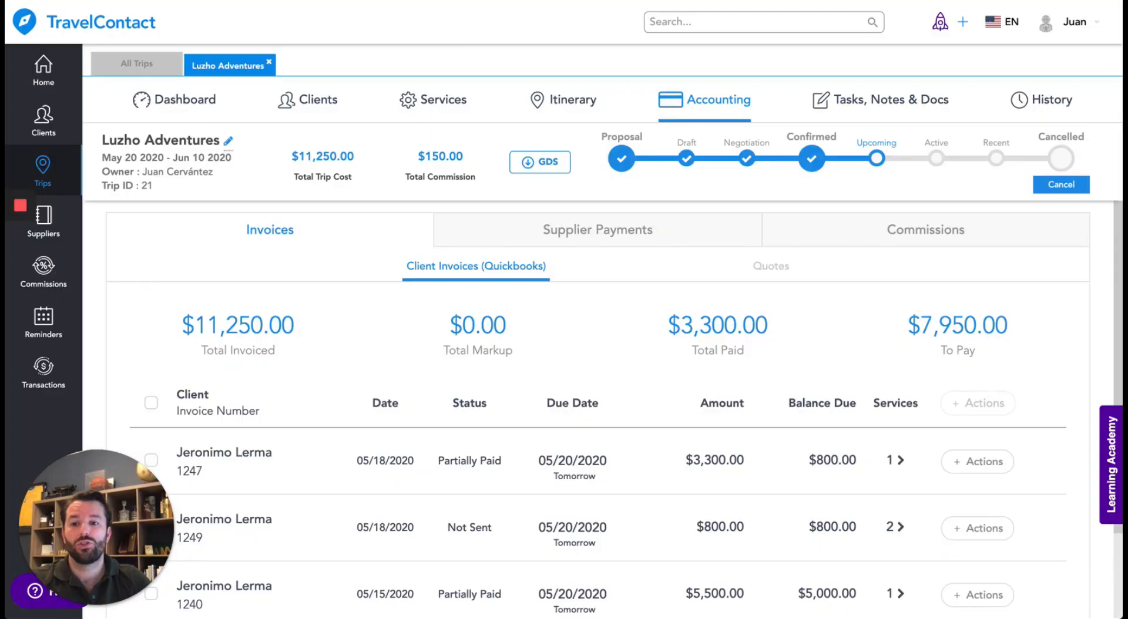
# Step: Review the Luzho Adventures trip's accounting: client invoices, direct and agency supplier payments, and commissions
pyautogui.scroll(-2, 447, 441)
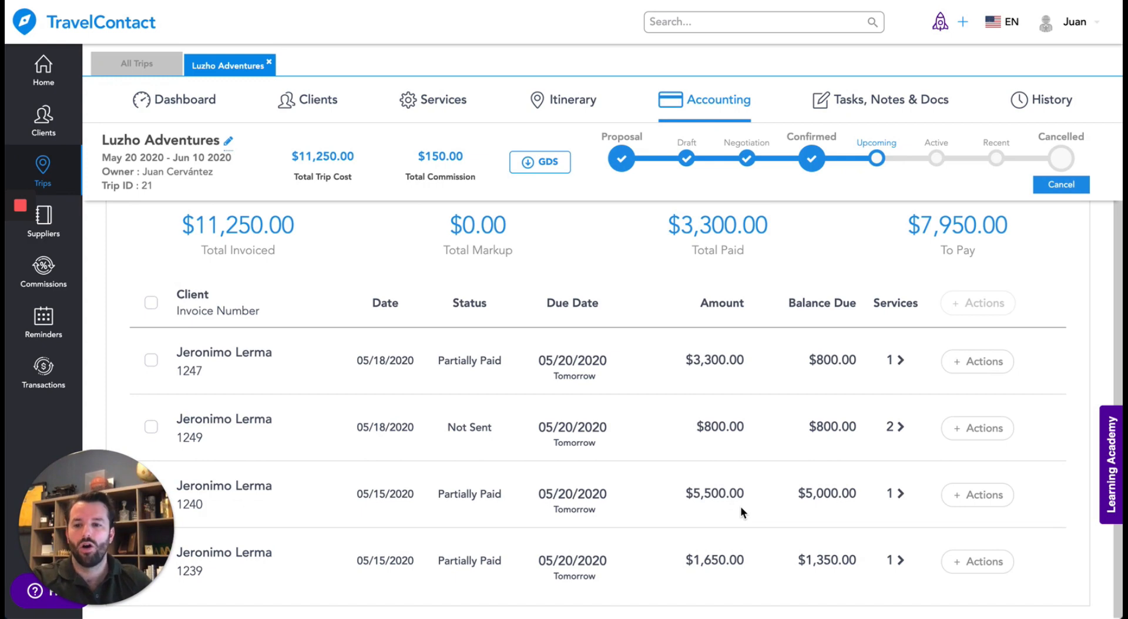
pyautogui.scroll(3, 757, 385)
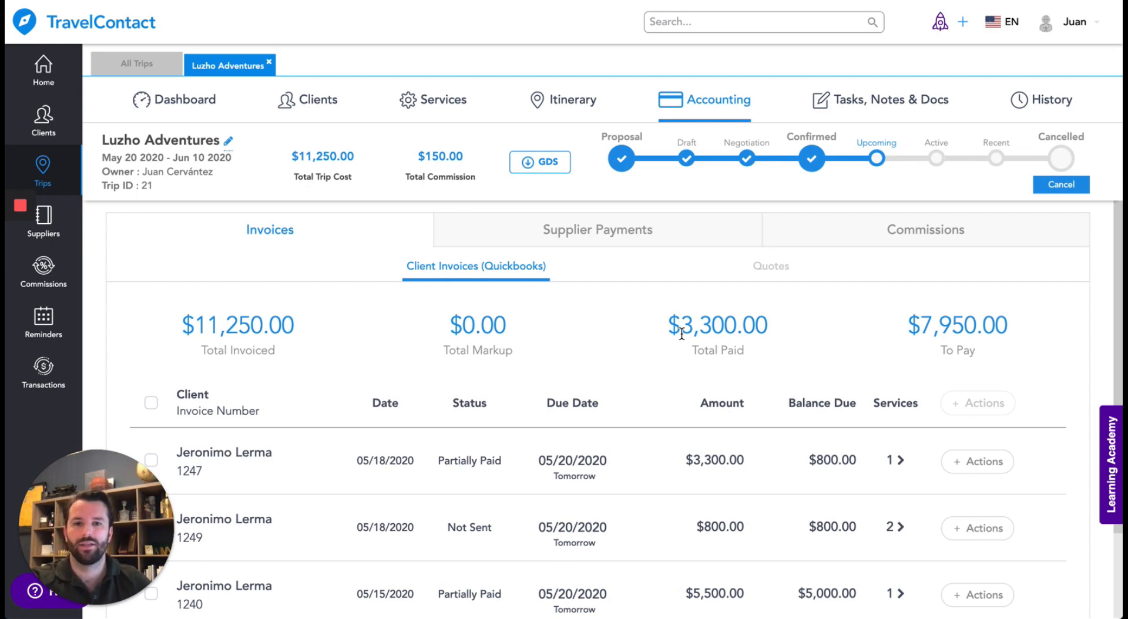
pyautogui.click(640, 229)
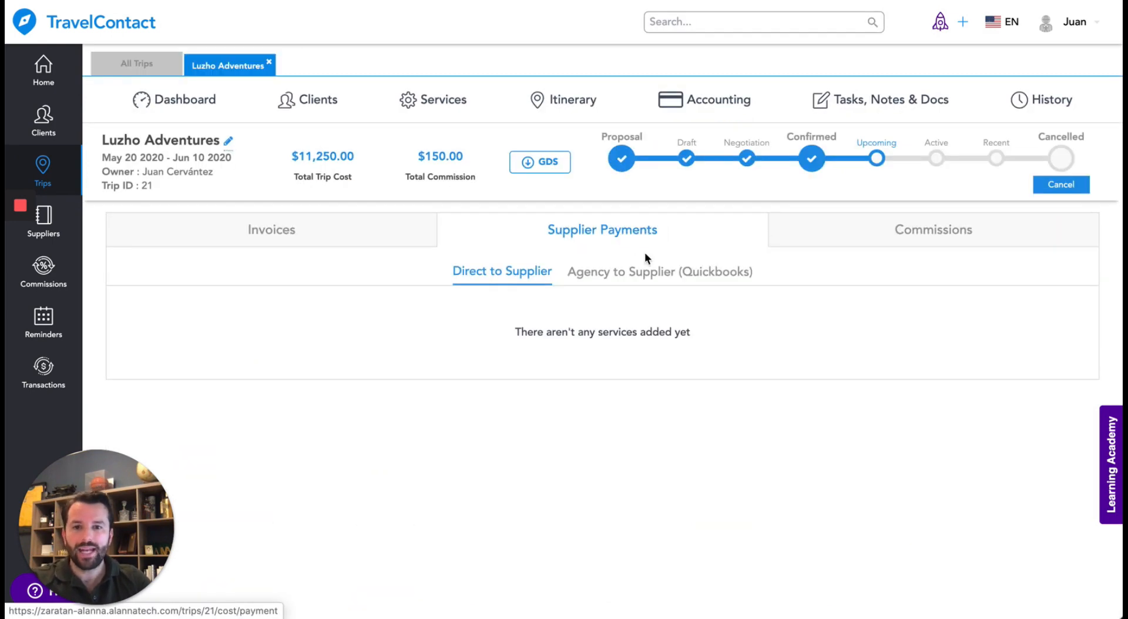
pyautogui.click(647, 274)
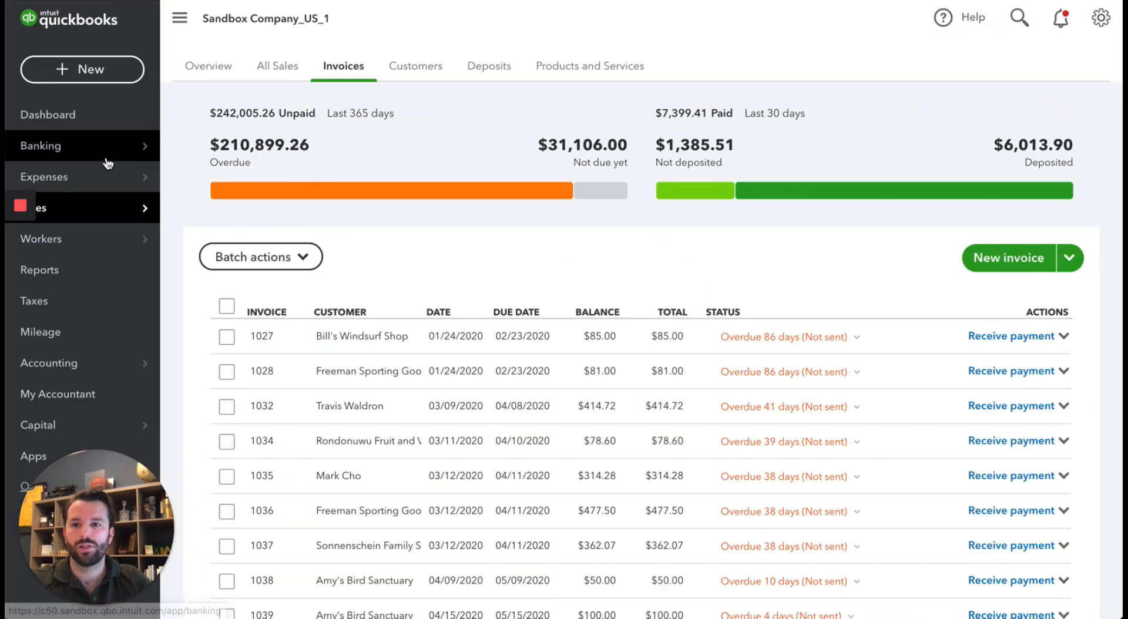
pyautogui.moveTo(47, 178)
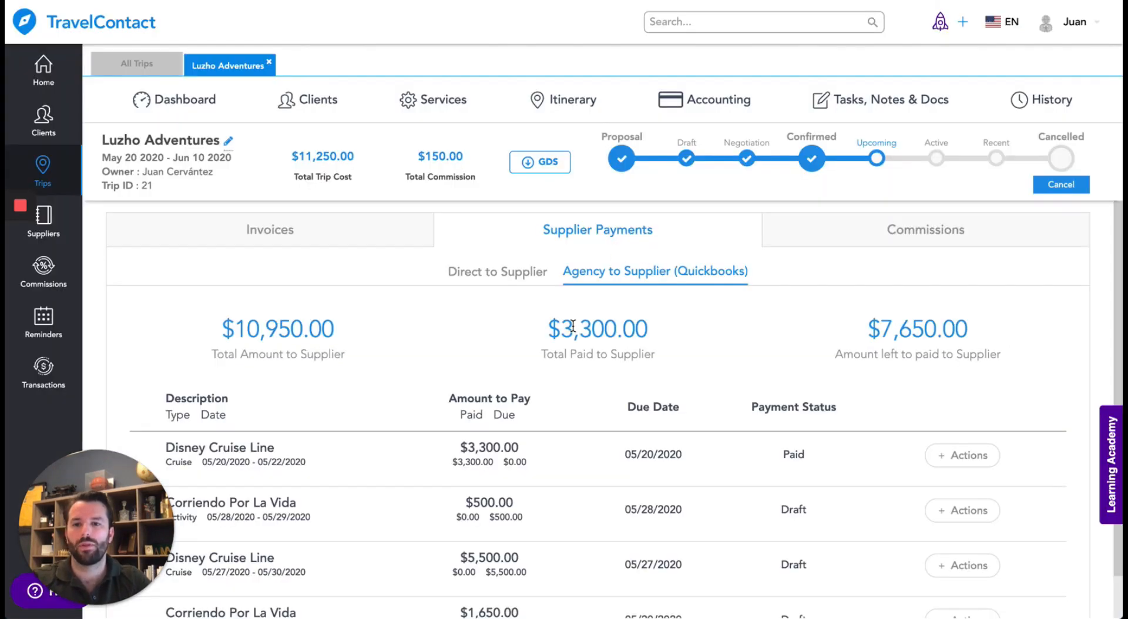
pyautogui.click(936, 232)
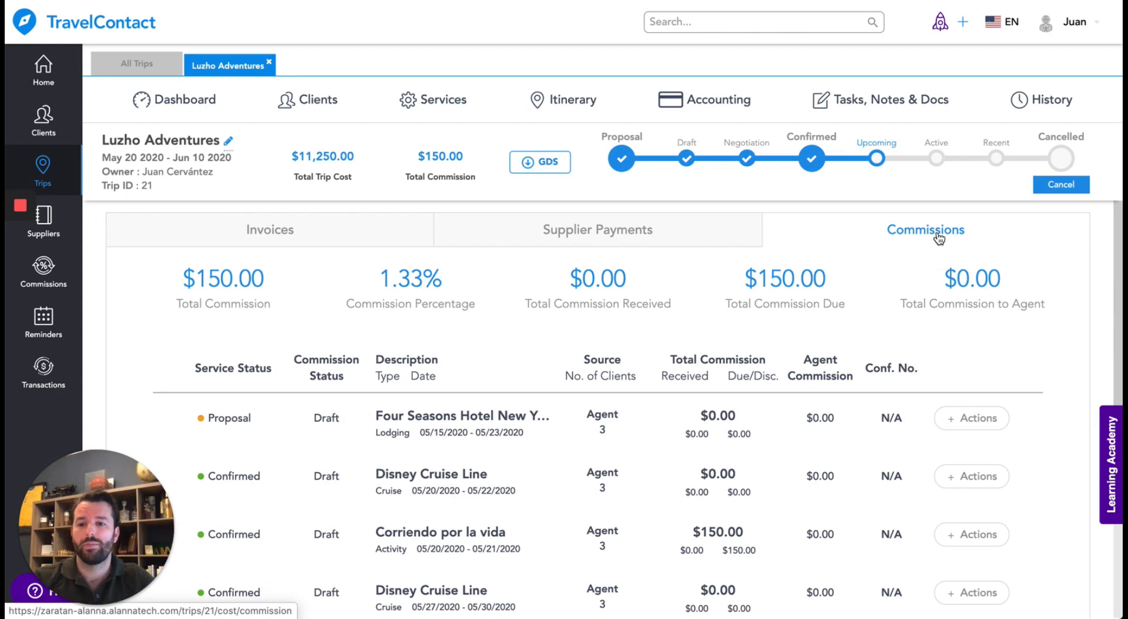
pyautogui.scroll(-3, 787, 267)
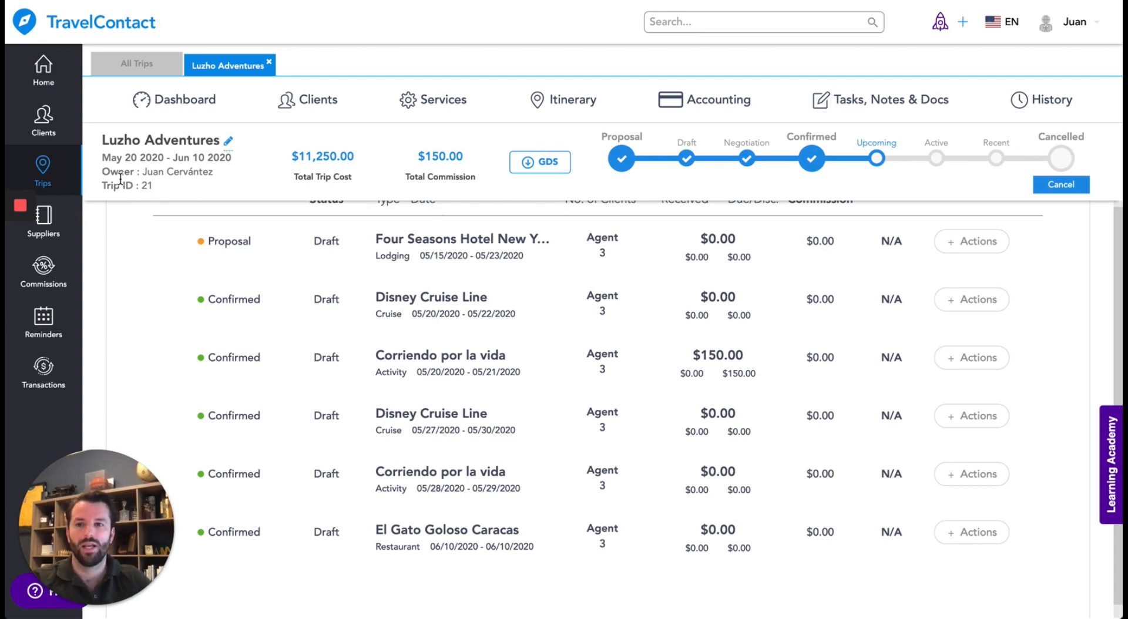
# Step: View the manually received commission payments for review, with the date range set to This Year
pyautogui.click(65, 274)
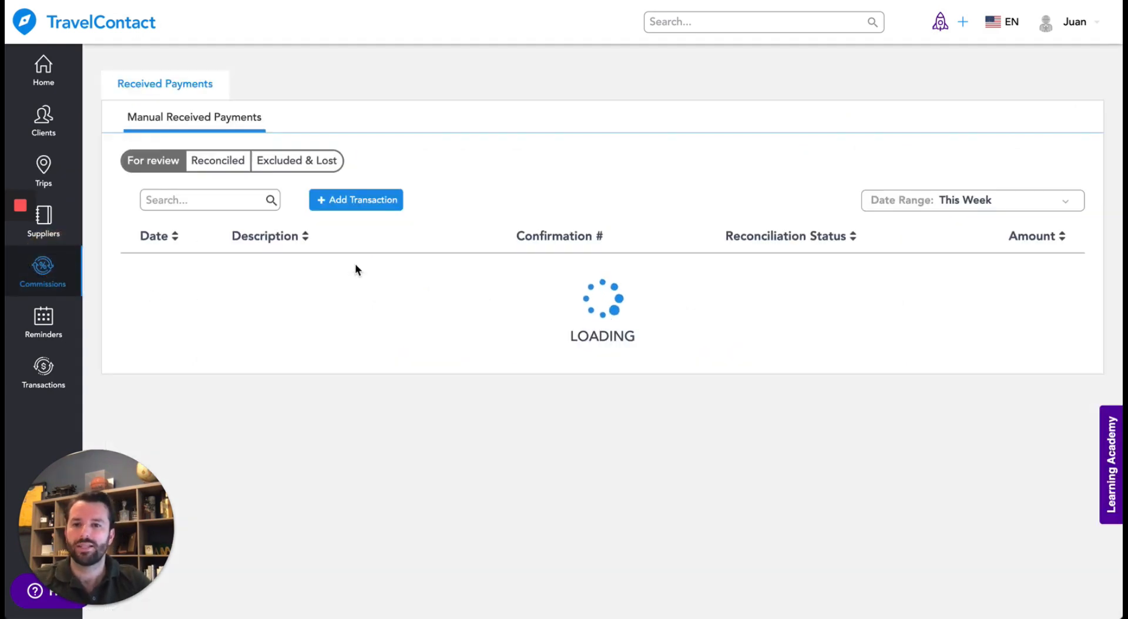
pyautogui.click(940, 198)
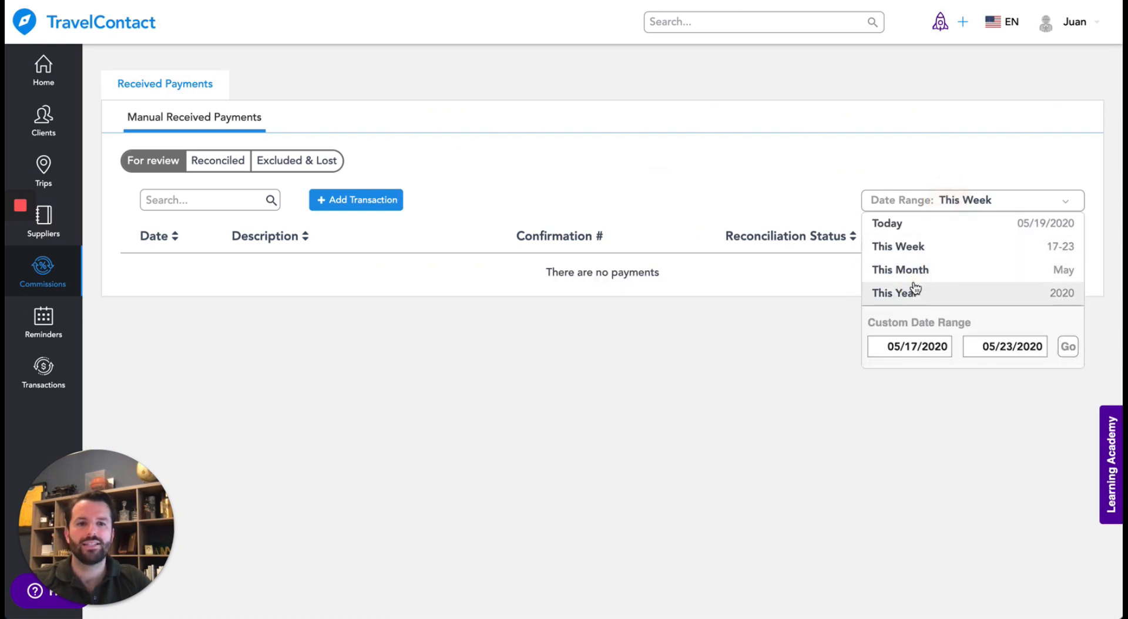
pyautogui.click(845, 286)
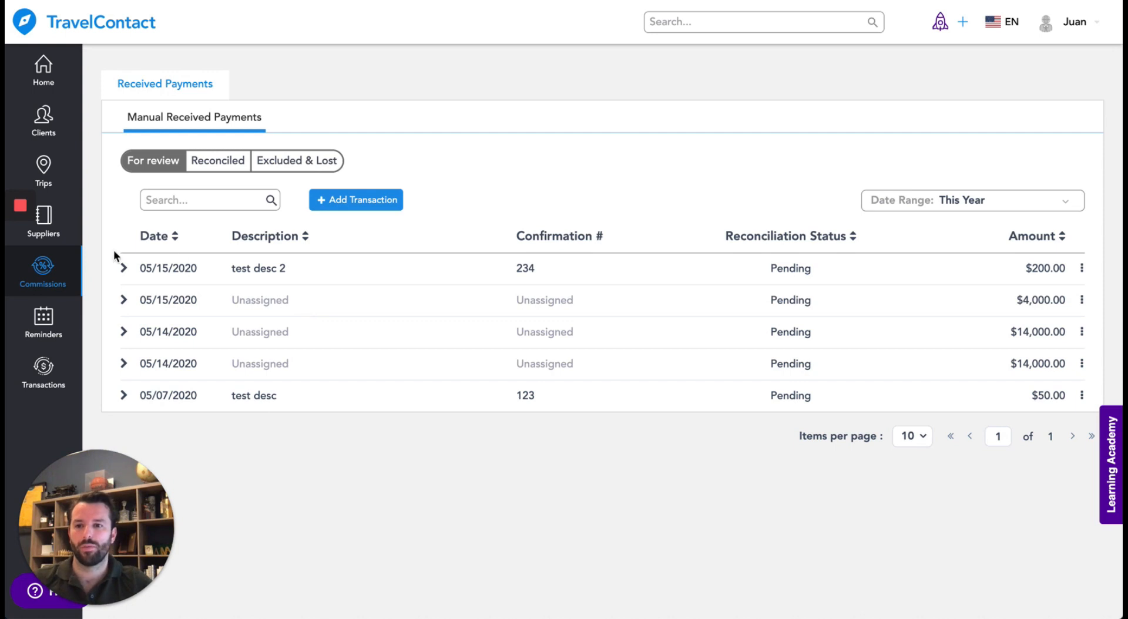
# Step: Start reconciling the "test desc 2" payment, try the Activity service type filter, and reset the commission search
pyautogui.click(124, 269)
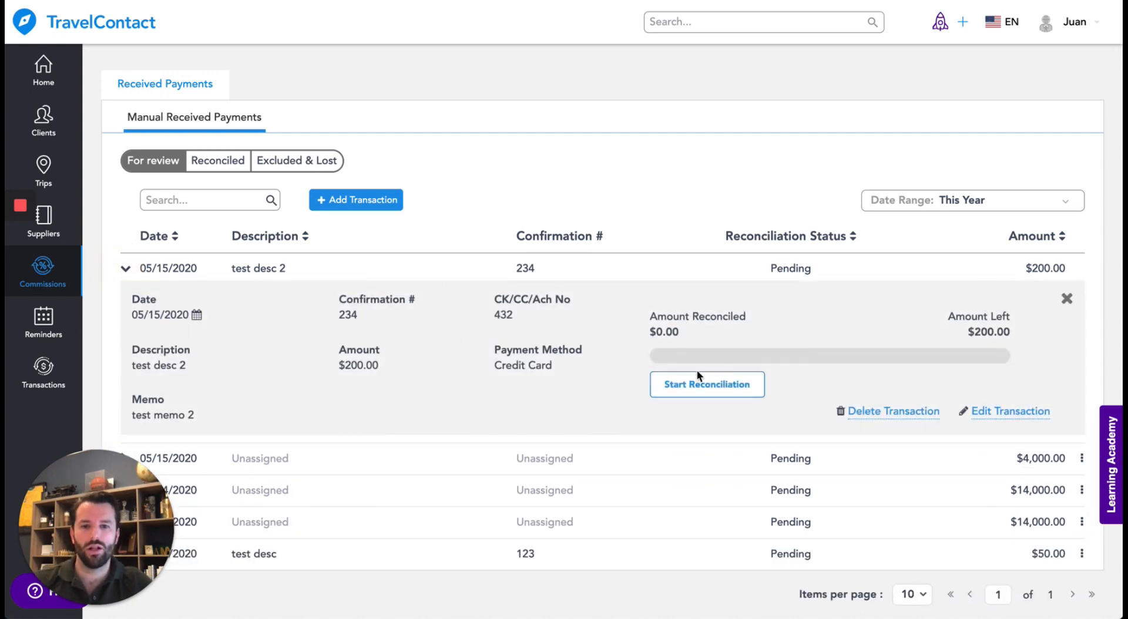
pyautogui.click(695, 385)
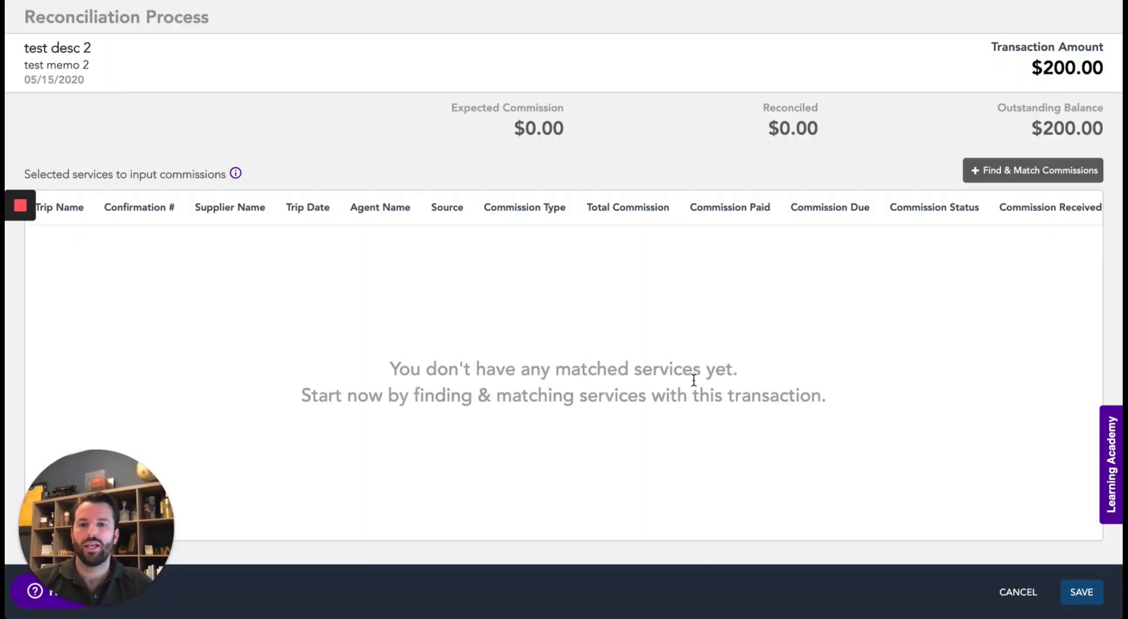
pyautogui.click(1008, 172)
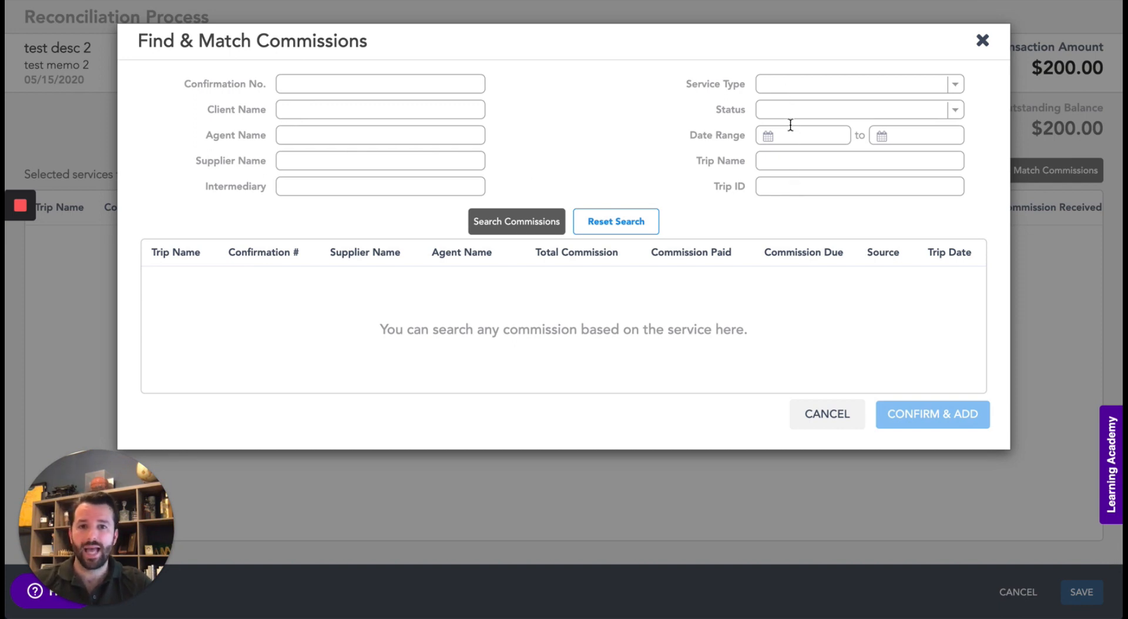
pyautogui.click(791, 83)
pyautogui.click(790, 97)
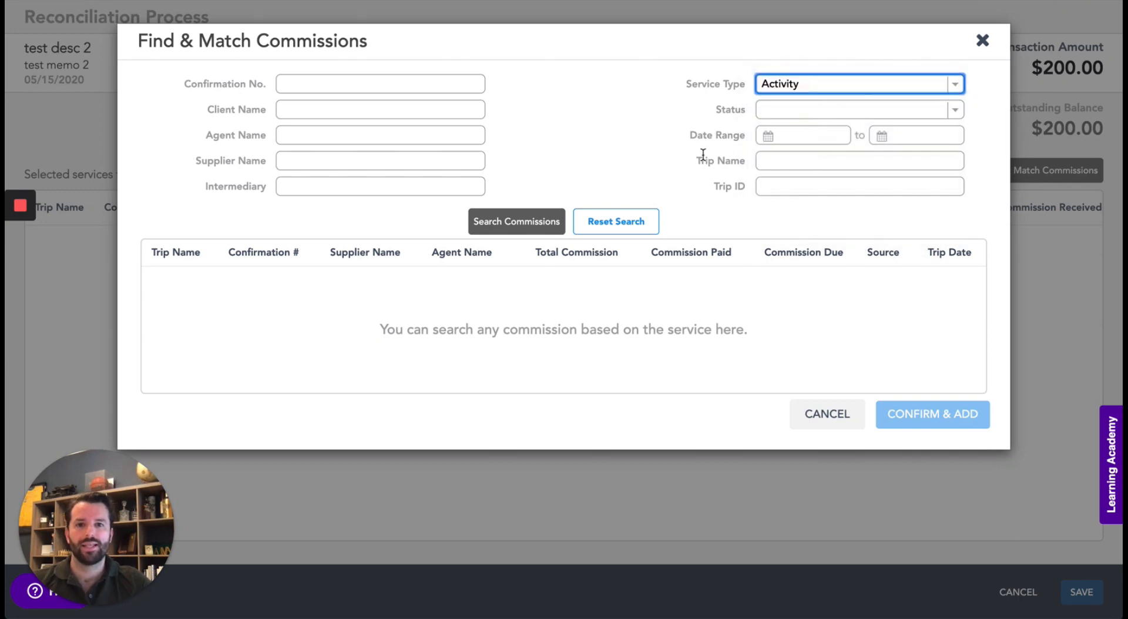
pyautogui.click(618, 224)
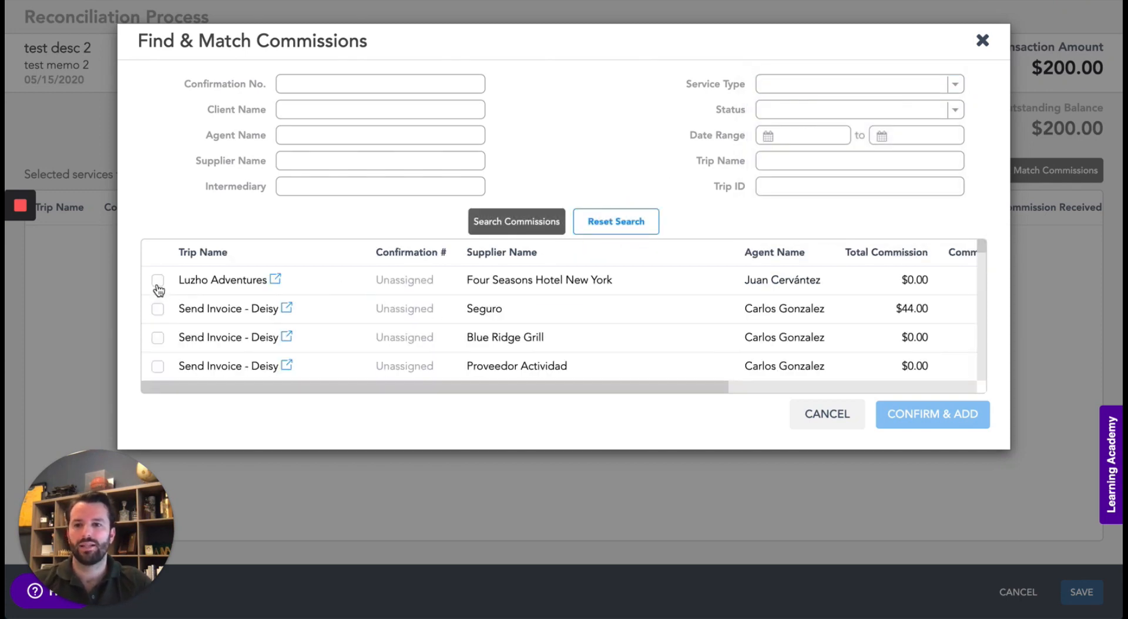
# Step: Match the Four Seasons Hotel New York and Seguro commissions to the payment being reconciled
pyautogui.click(157, 280)
pyautogui.click(157, 308)
pyautogui.hscroll(3, 569, 336)
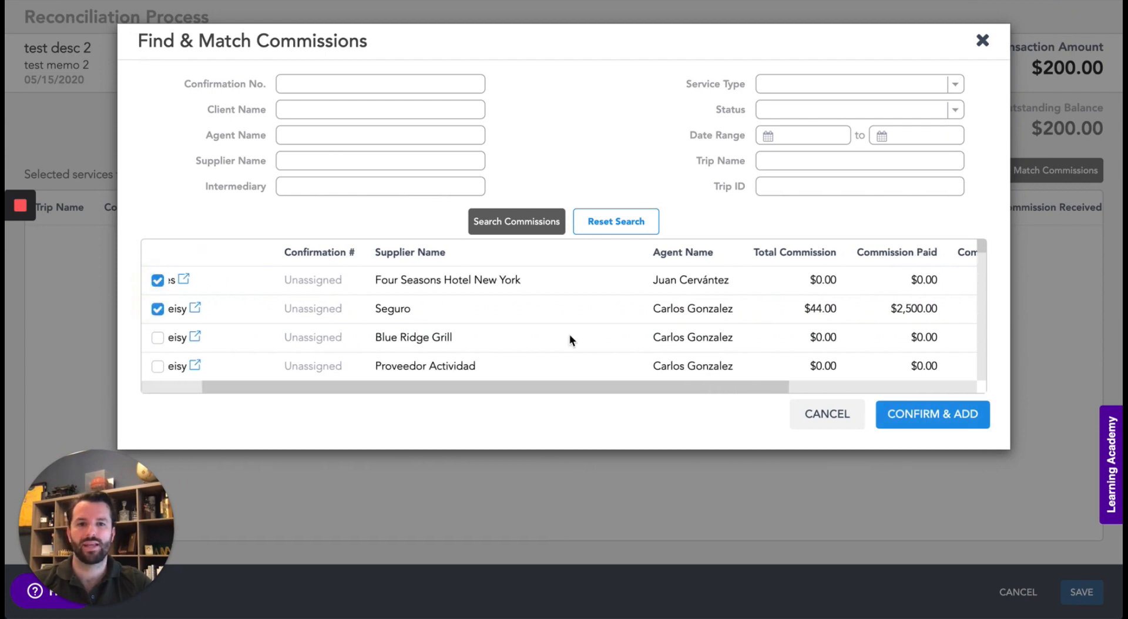
pyautogui.hscroll(3, 569, 336)
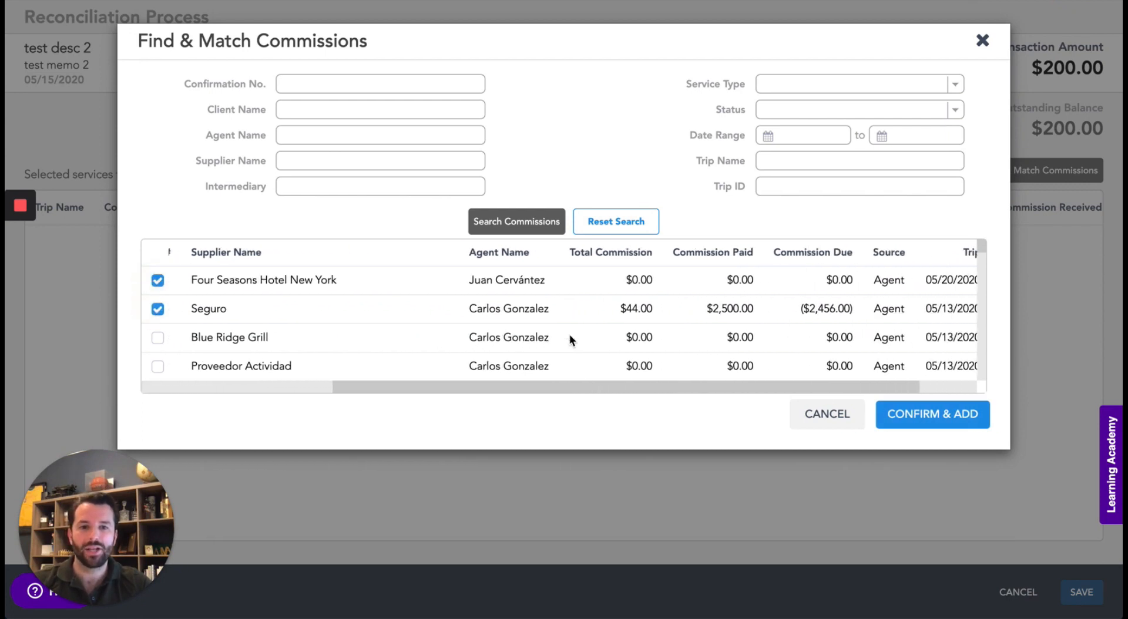
pyautogui.click(917, 418)
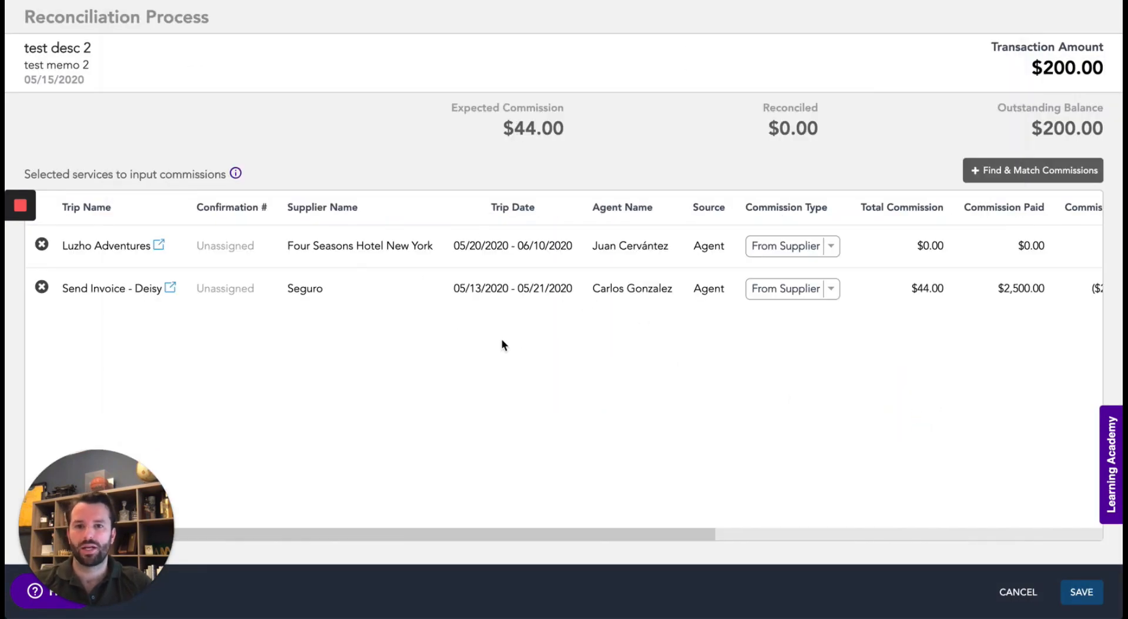
# Step: Examine the matched services' commission fields, cancel the reconciliation, and switch to the reconciled payments
pyautogui.hscroll(10, 522, 349)
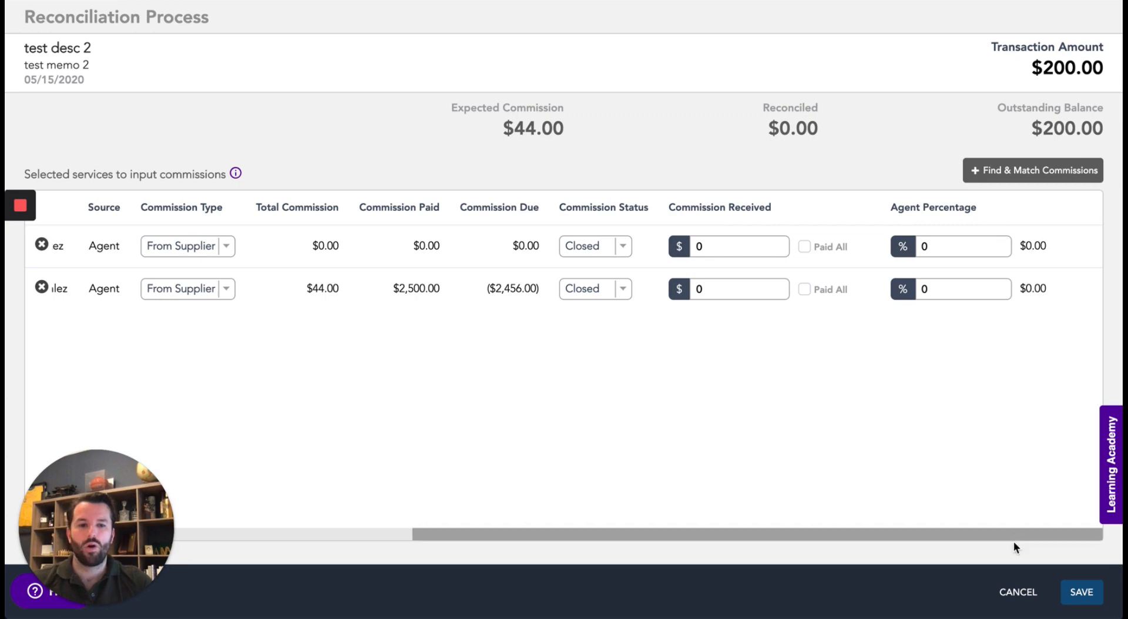
pyautogui.click(1016, 593)
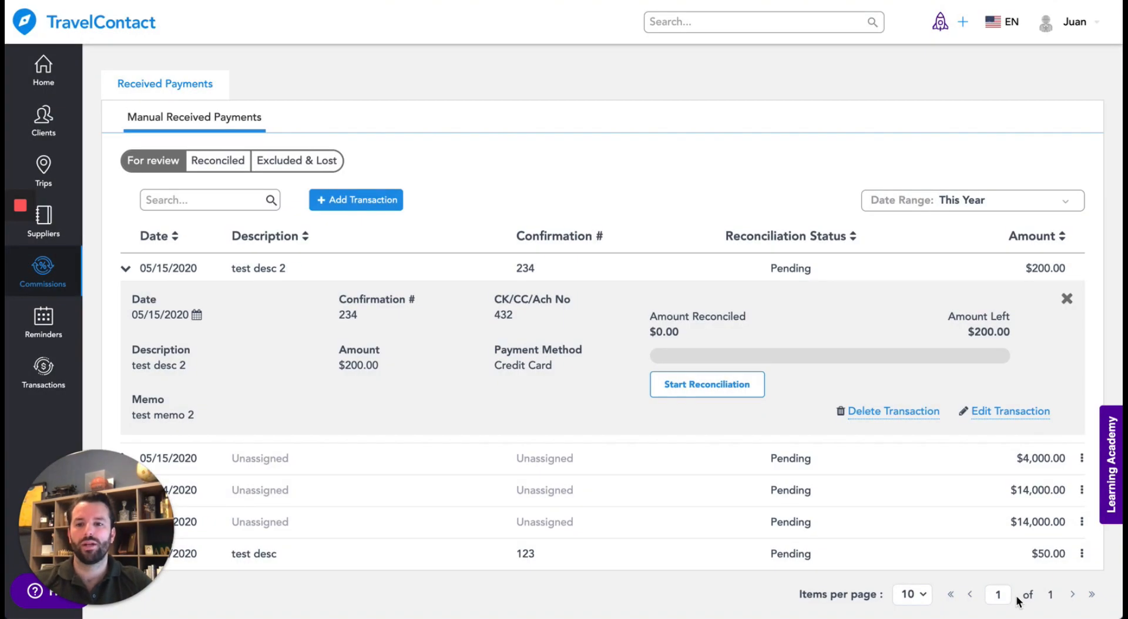
pyautogui.click(204, 166)
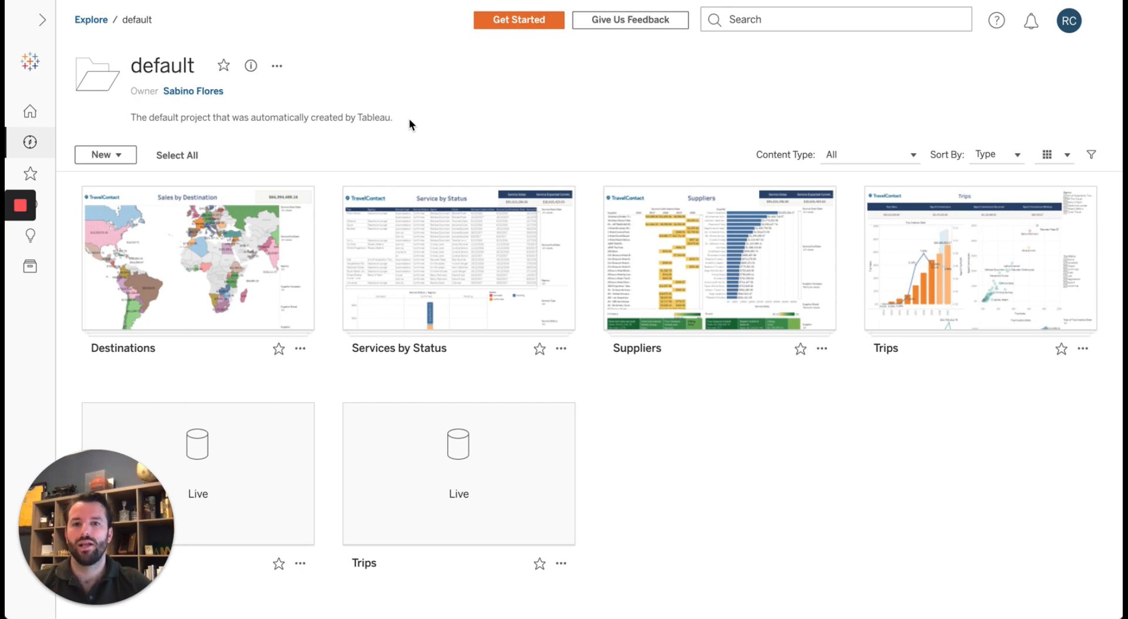
# Step: In Tableau, open the Destinations workbook's Sales by Destination dashboard and examine its map, service type and supplier charts
pyautogui.moveTo(226, 270)
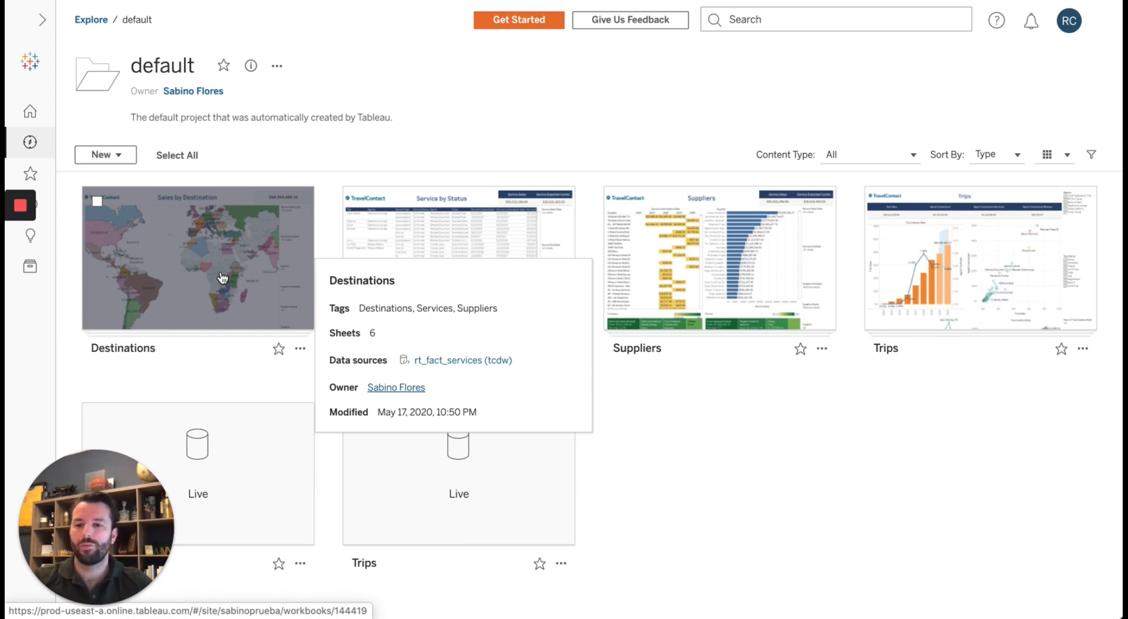
pyautogui.click(222, 277)
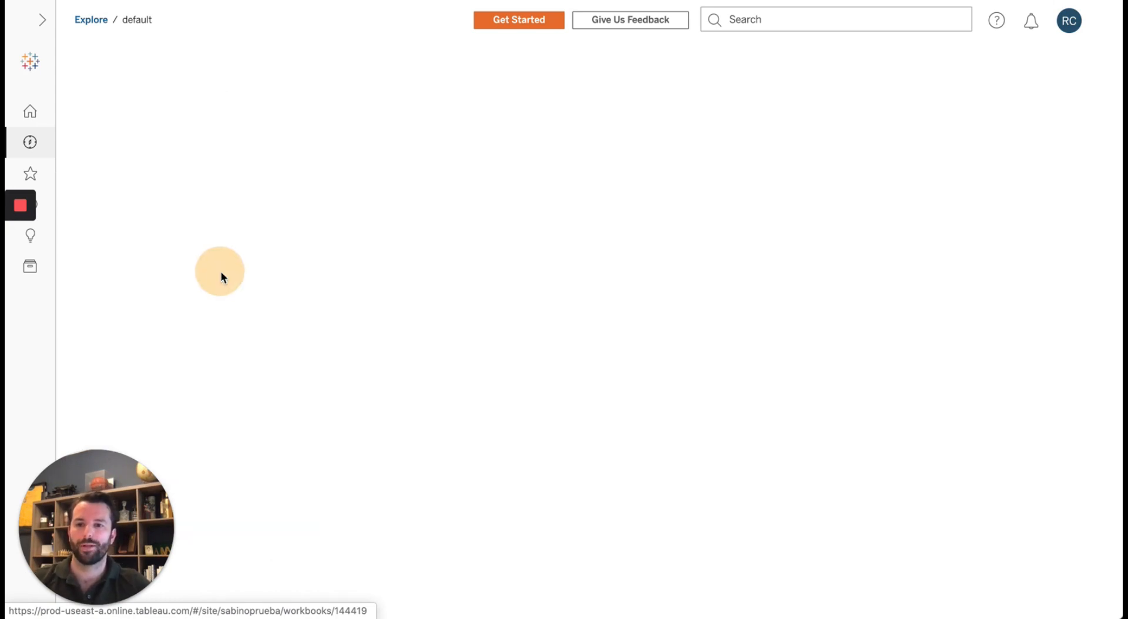
pyautogui.click(222, 276)
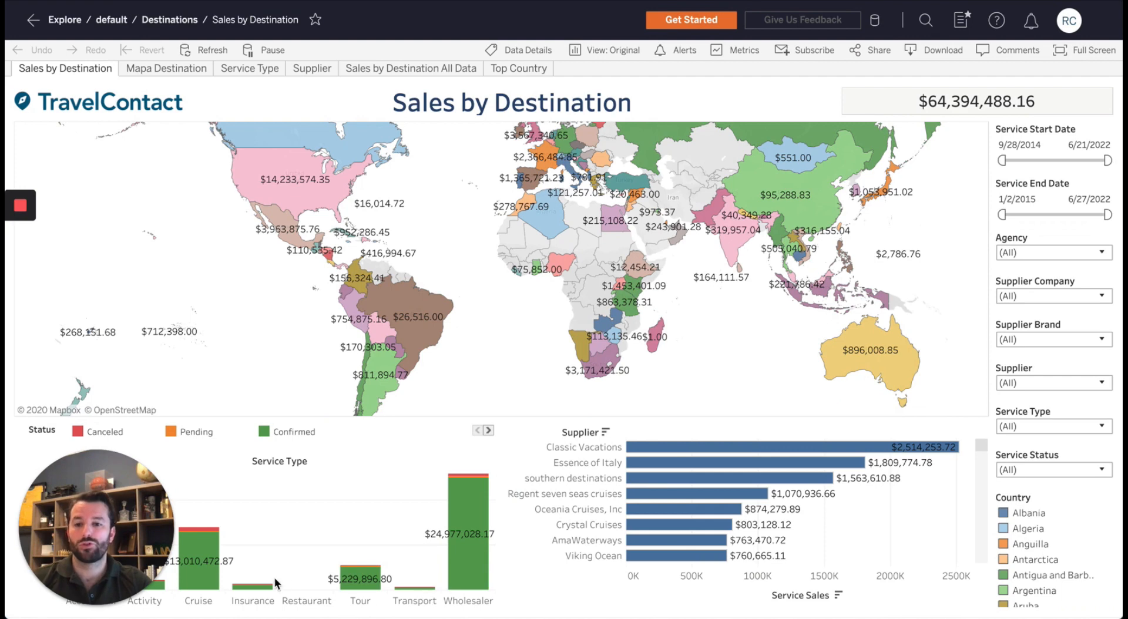
pyautogui.moveTo(640, 557)
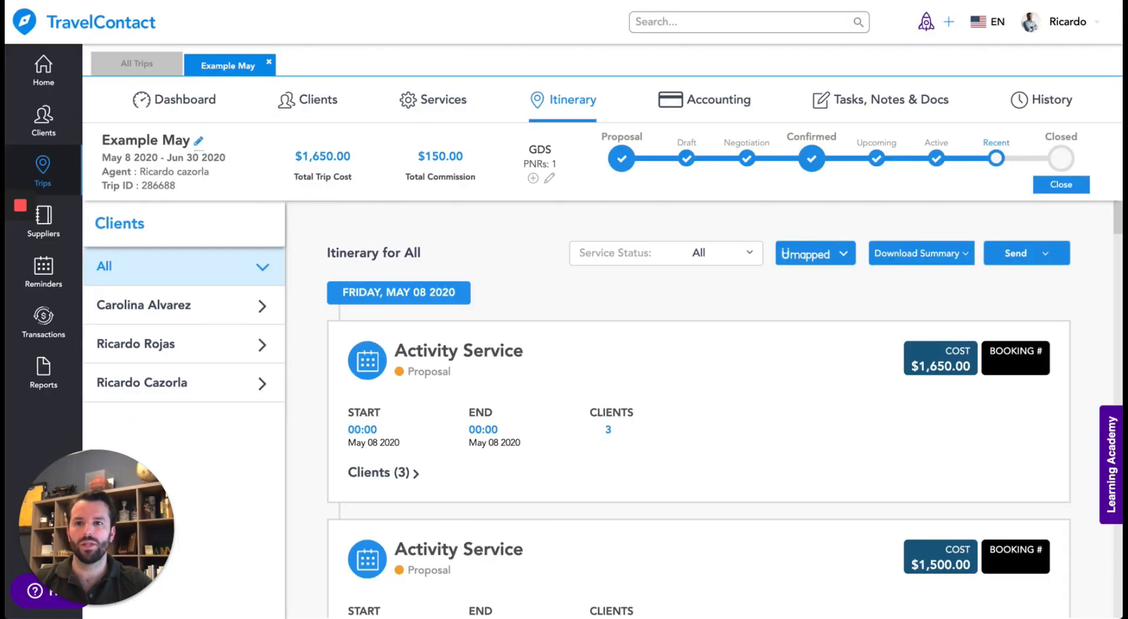
# Step: Switch back to TravelContact and review the Services Report of all transactions
pyautogui.click(46, 316)
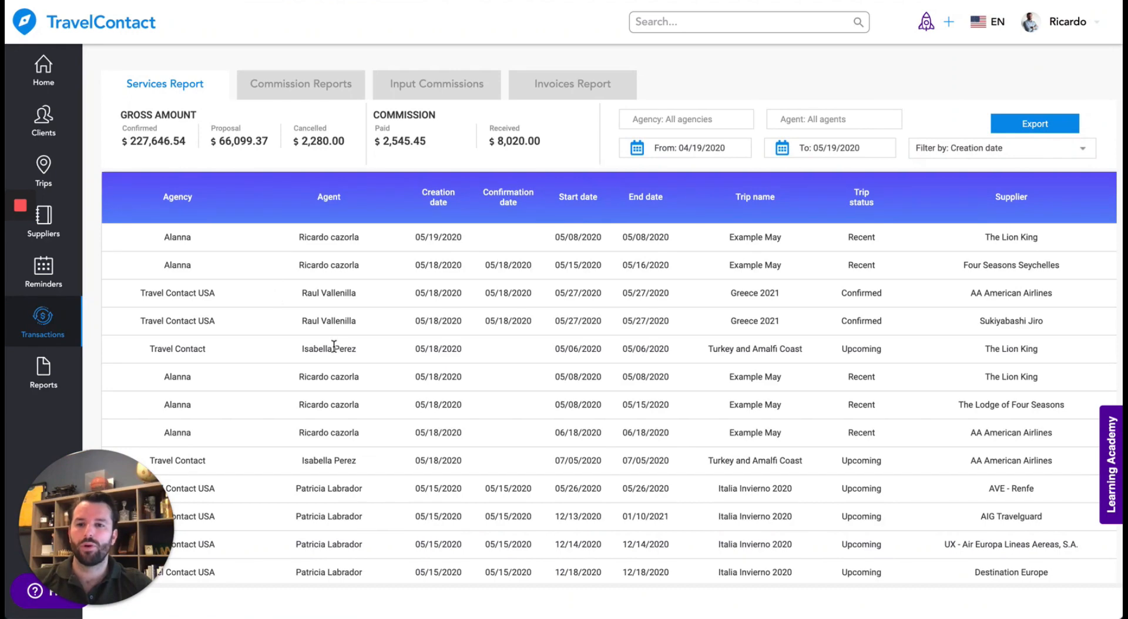
# Step: Examine the rows of the Services Report, covering each service's agency, dates, trip, status and supplier
pyautogui.scroll(-2, 346, 323)
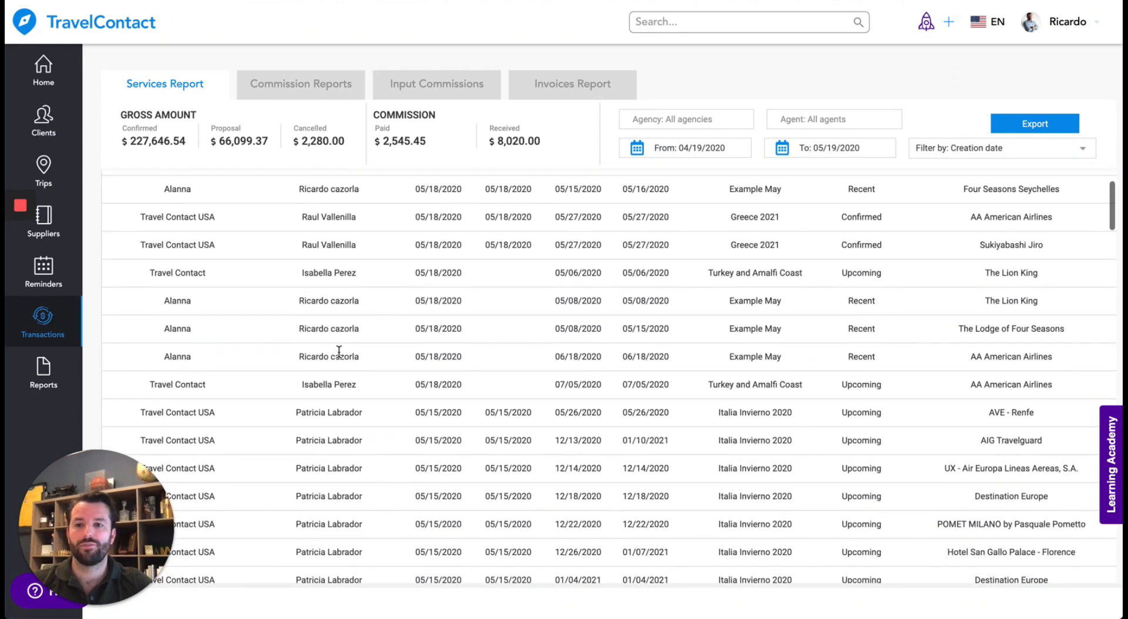
pyautogui.scroll(-2, 353, 299)
pyautogui.scroll(4, 353, 299)
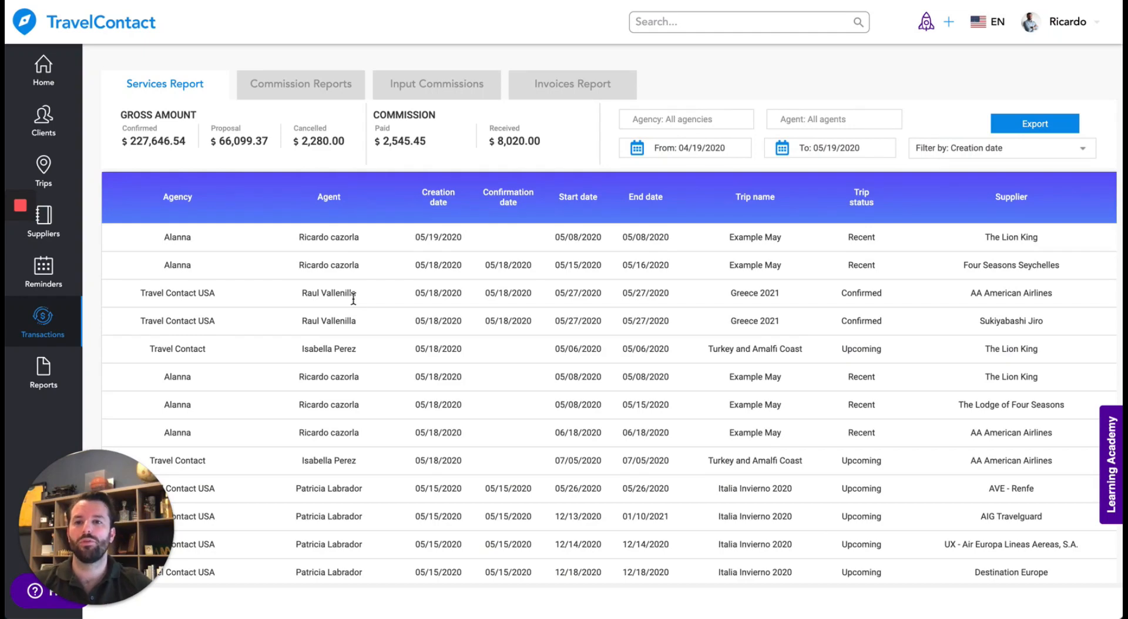
# Step: In the Commission Reports, examine the not-received commissions through their Flywire status, and switch to the commissions paid to agents
pyautogui.click(311, 85)
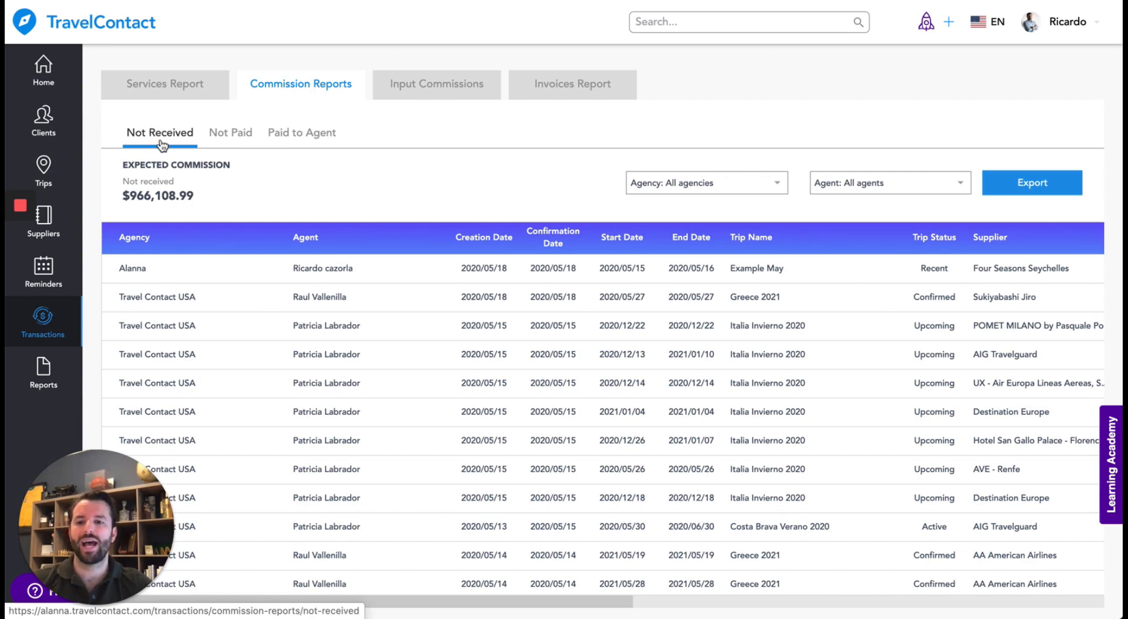
pyautogui.hscroll(3, 554, 323)
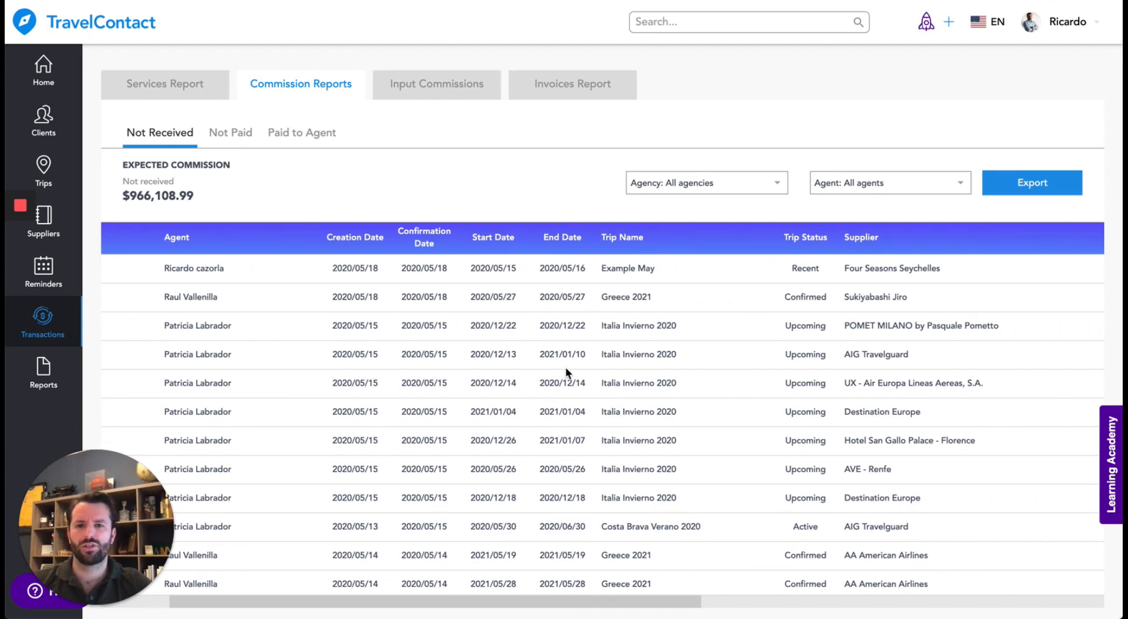
pyautogui.hscroll(1, 567, 330)
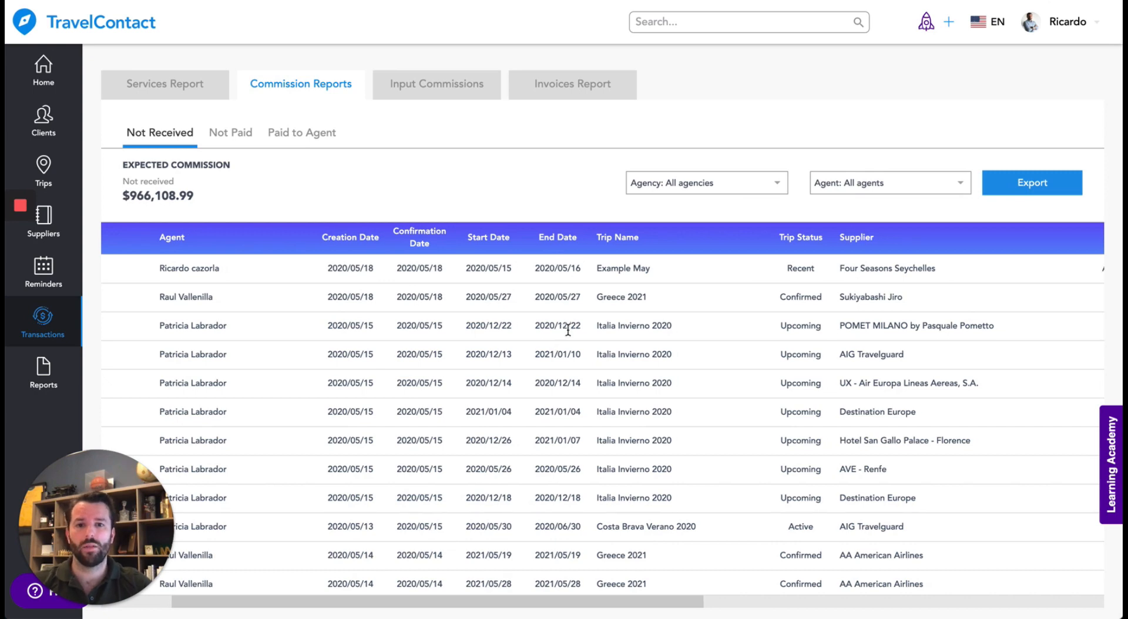
pyautogui.hscroll(10, 568, 331)
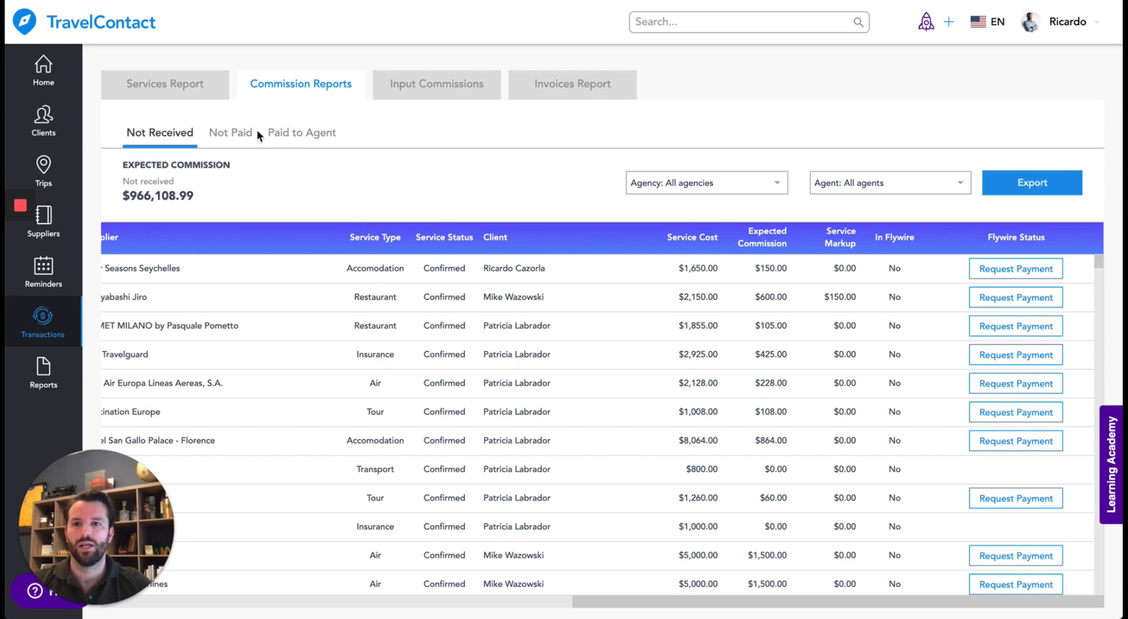
pyautogui.click(286, 138)
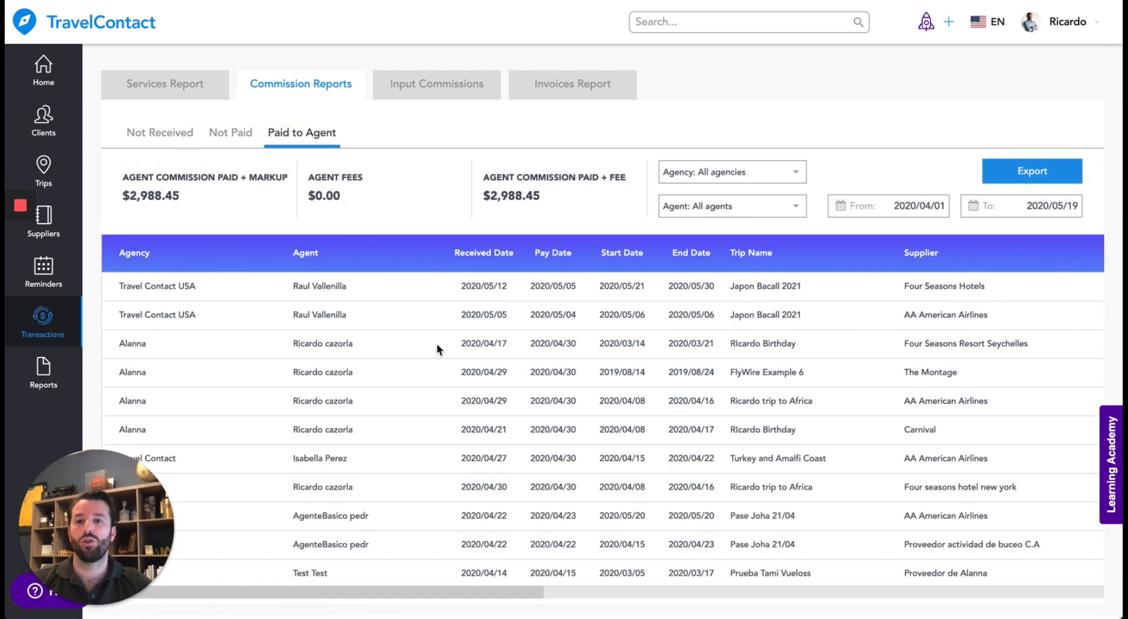